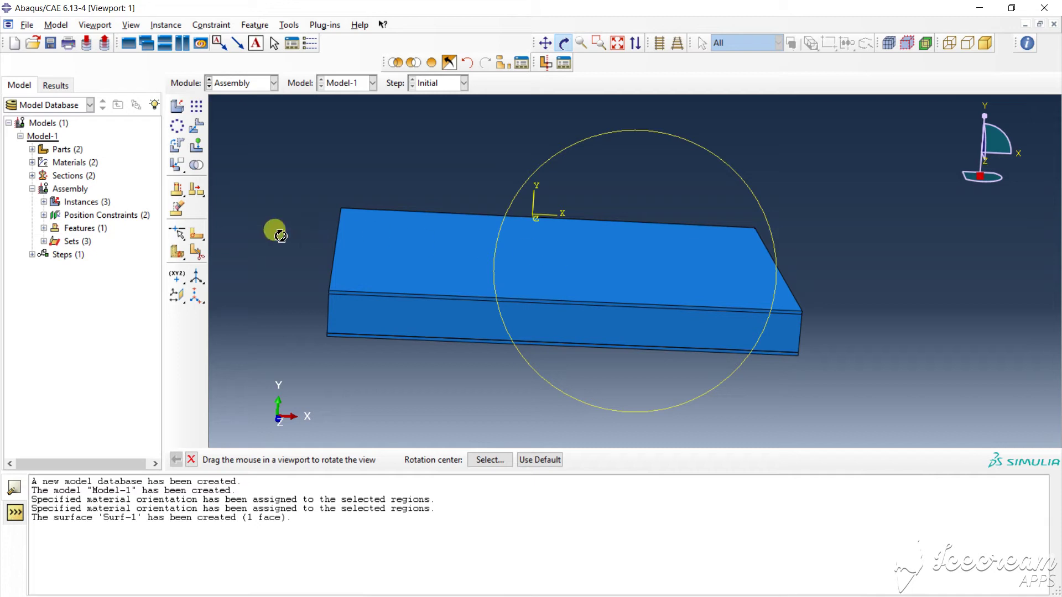
# Leave rotate mode, start a new surface via Tools > Surface > Create, and select its default name.
pyautogui.click(564, 44)
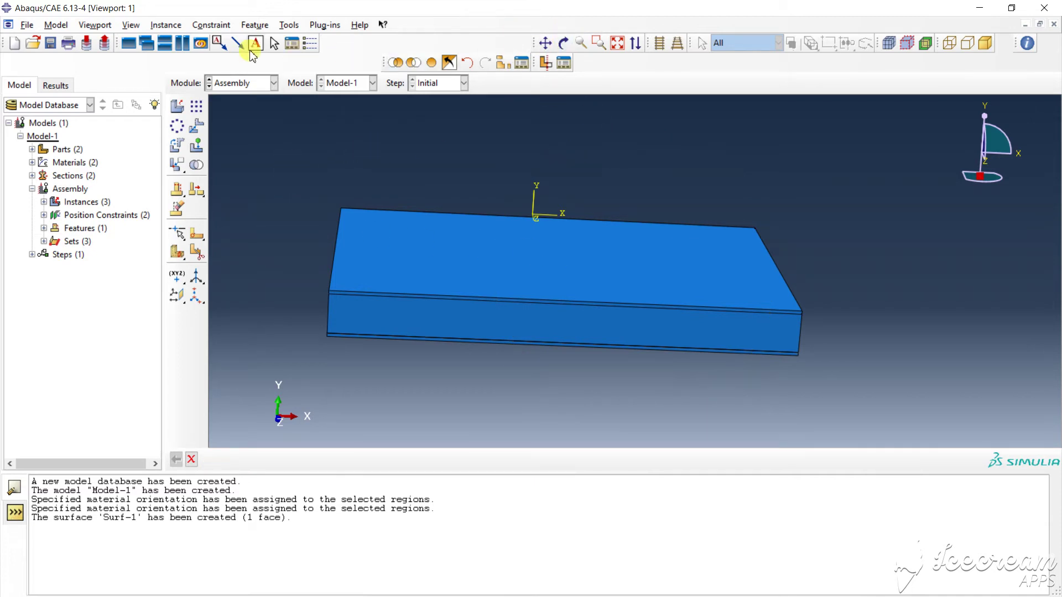
pyautogui.click(287, 26)
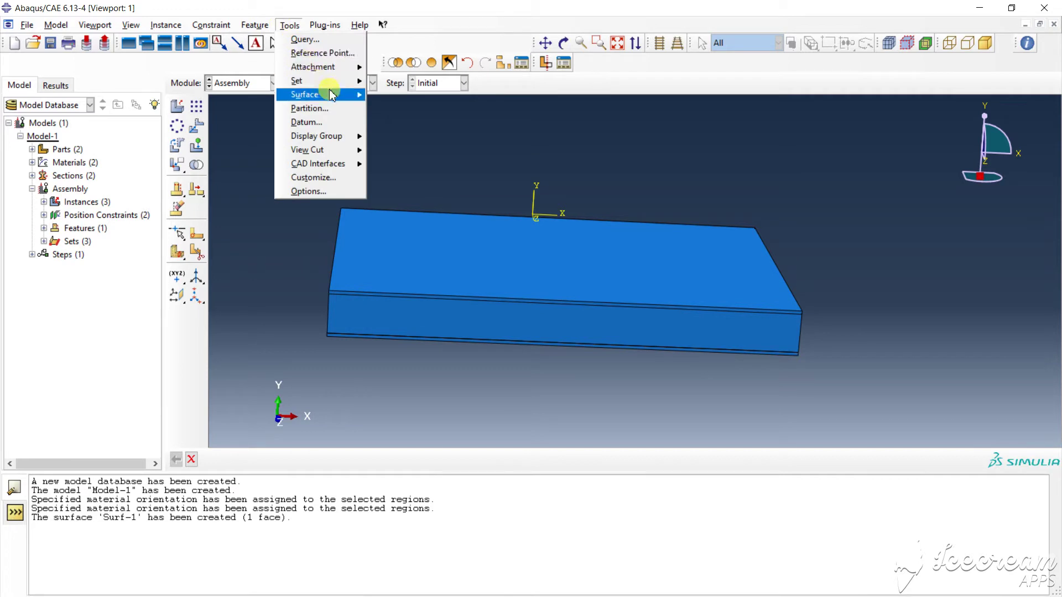
pyautogui.moveTo(331, 95)
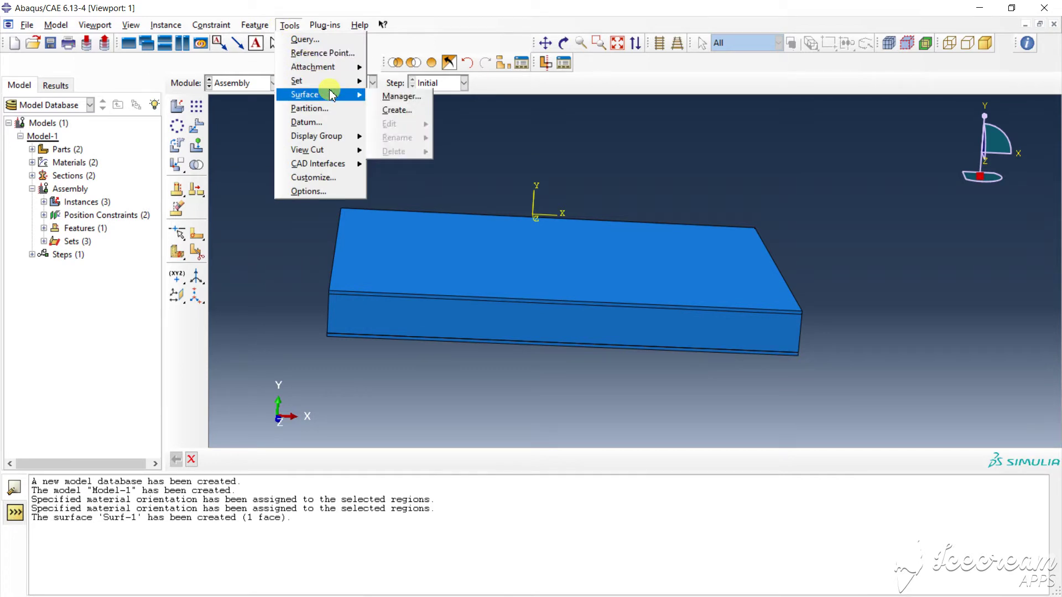
pyautogui.click(396, 113)
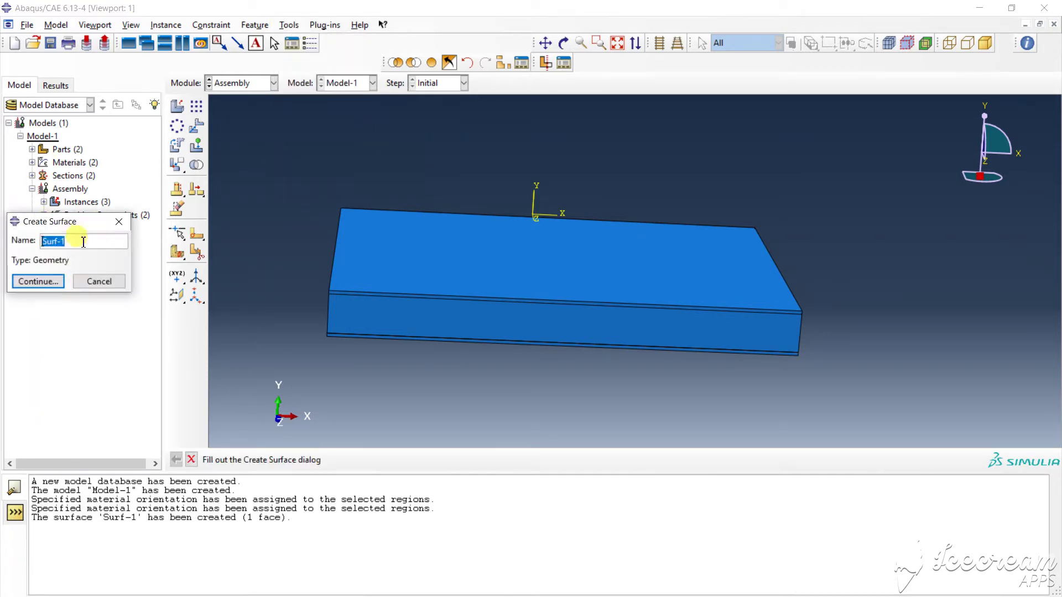
pyautogui.moveTo(83, 241); pyautogui.dragTo(44, 244)
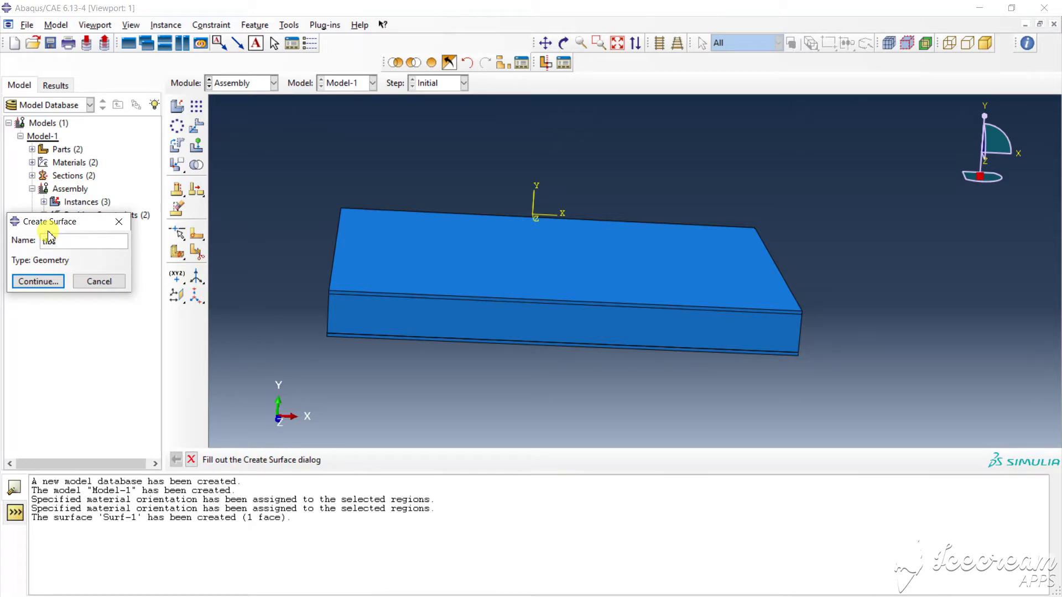
# Name the surface tlbs and display only the thin laminate plate.
pyautogui.write('tile')
pyautogui.click(57, 283)
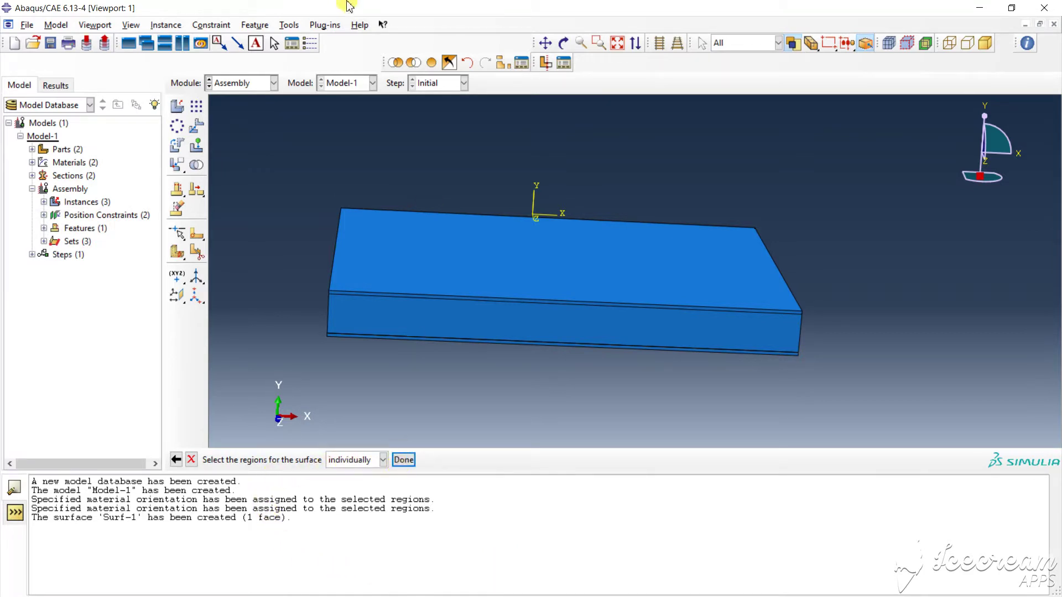
pyautogui.click(398, 67)
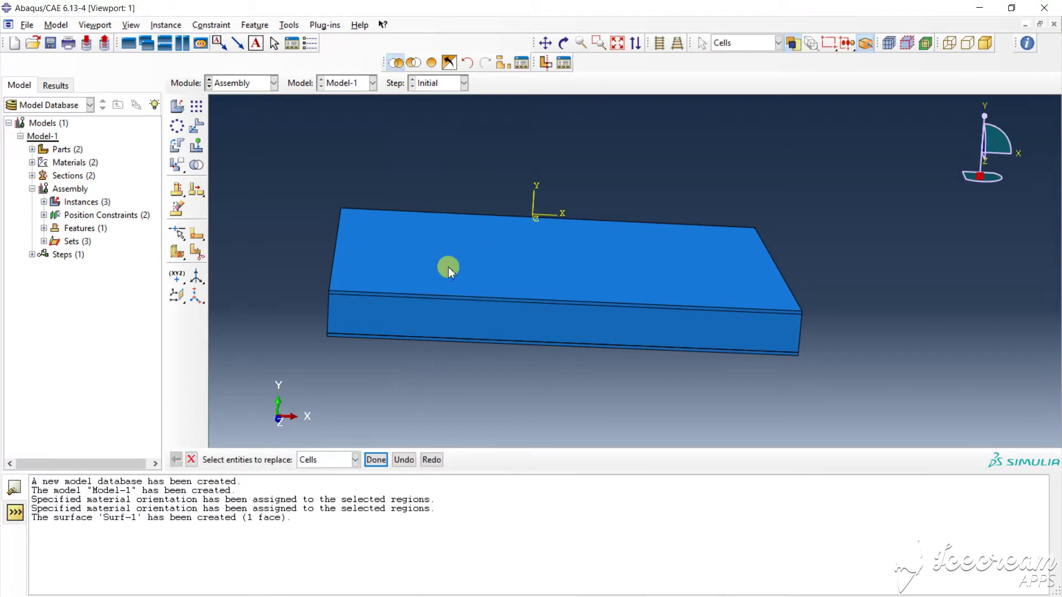
pyautogui.click(355, 459)
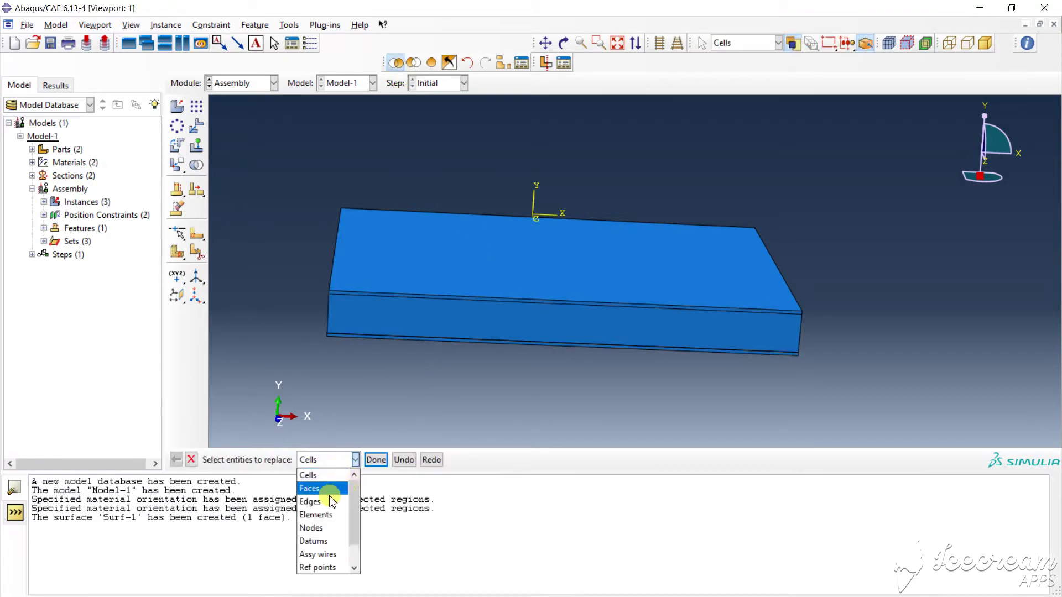
pyautogui.click(321, 474)
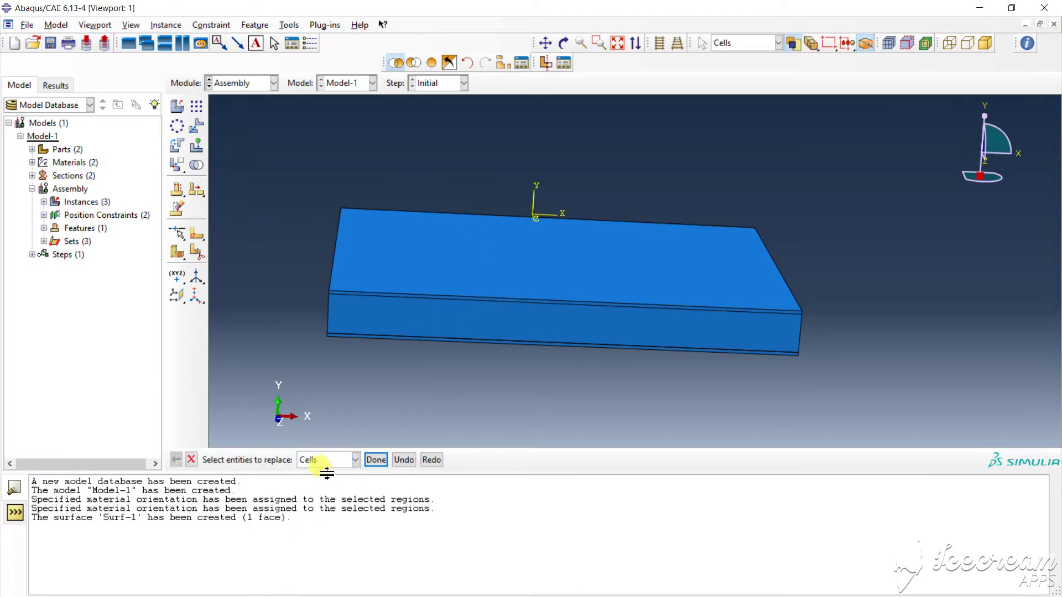
pyautogui.click(446, 290)
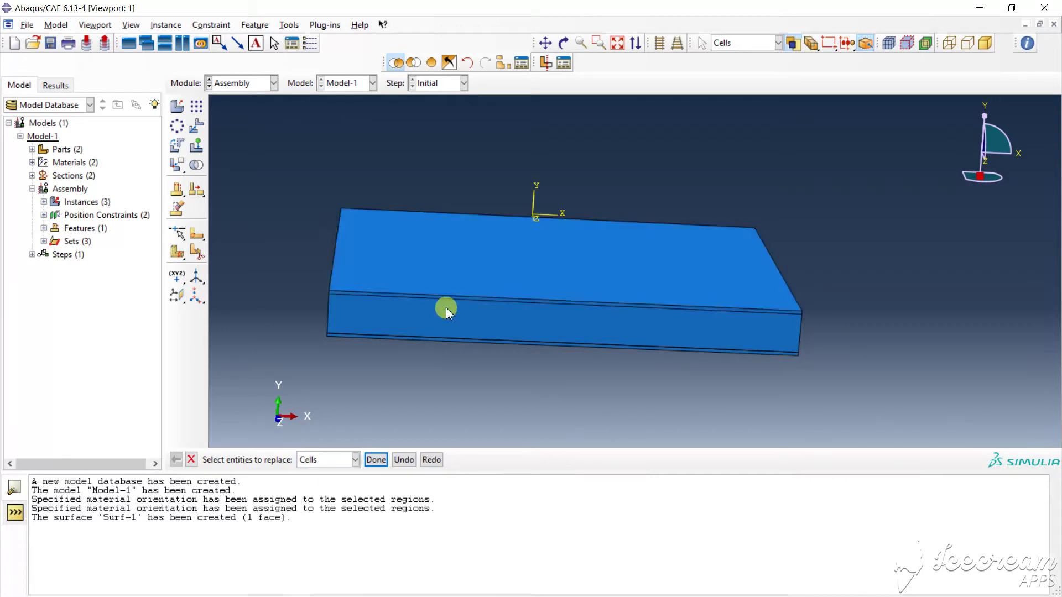
pyautogui.click(377, 460)
# Tilt the view and pick the plate's broad face to create surface tlbs.
pyautogui.click(564, 43)
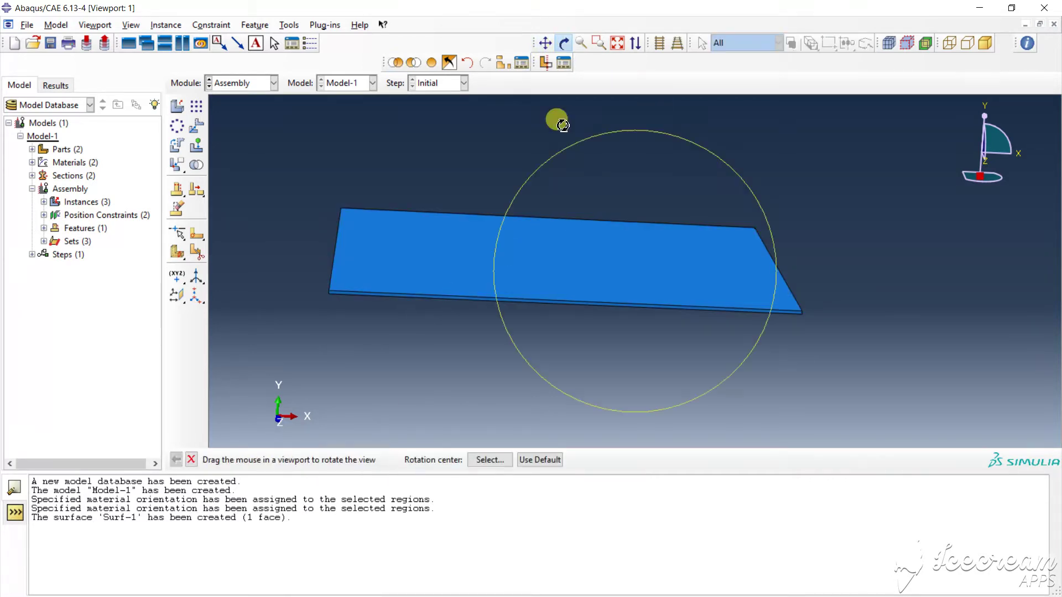
pyautogui.moveTo(571, 268); pyautogui.dragTo(571, 199)
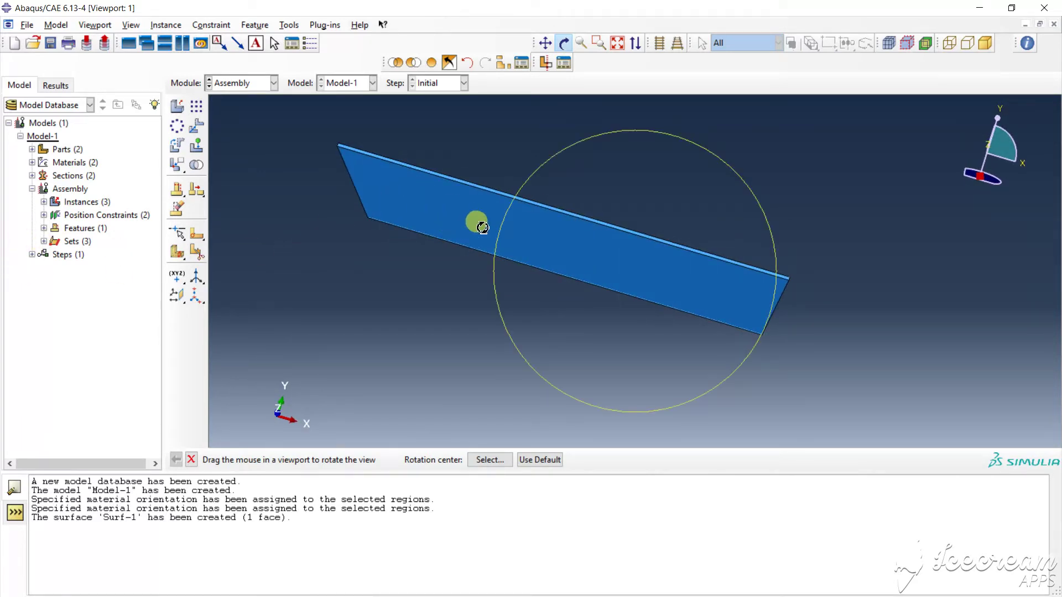
pyautogui.click(563, 43)
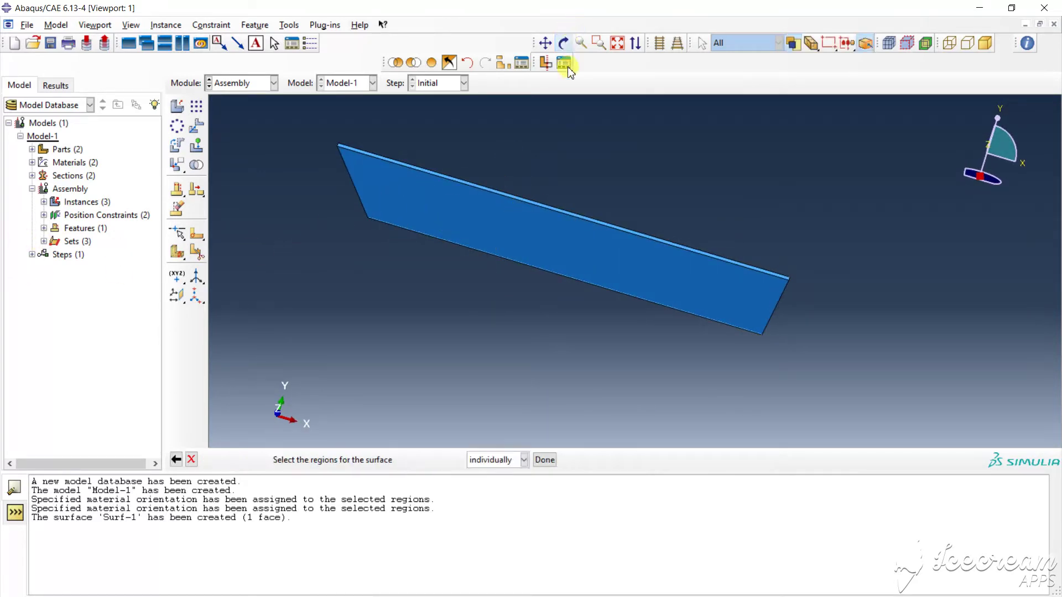
pyautogui.click(517, 232)
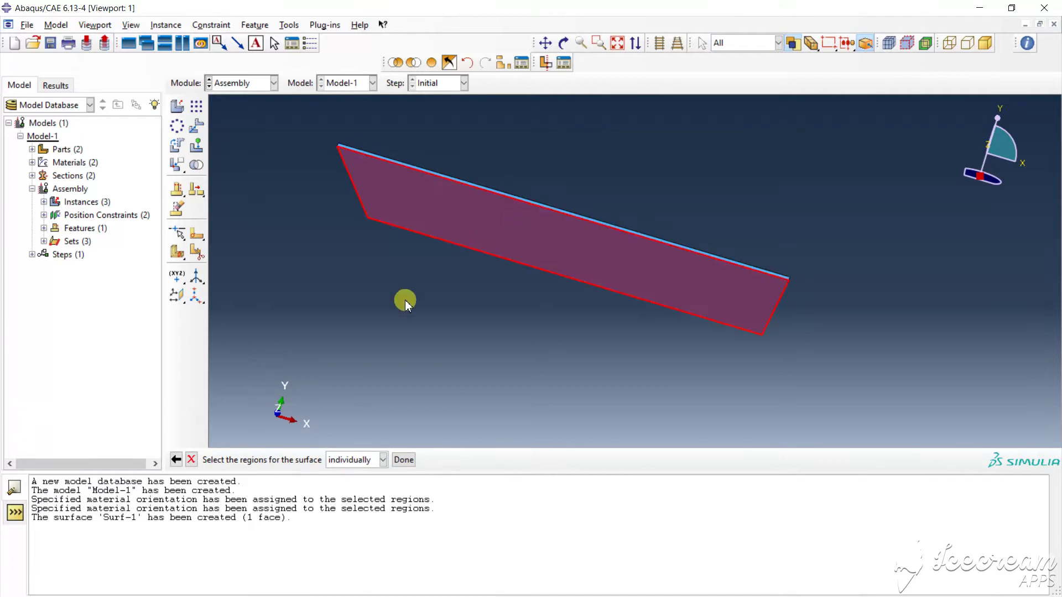
pyautogui.click(403, 460)
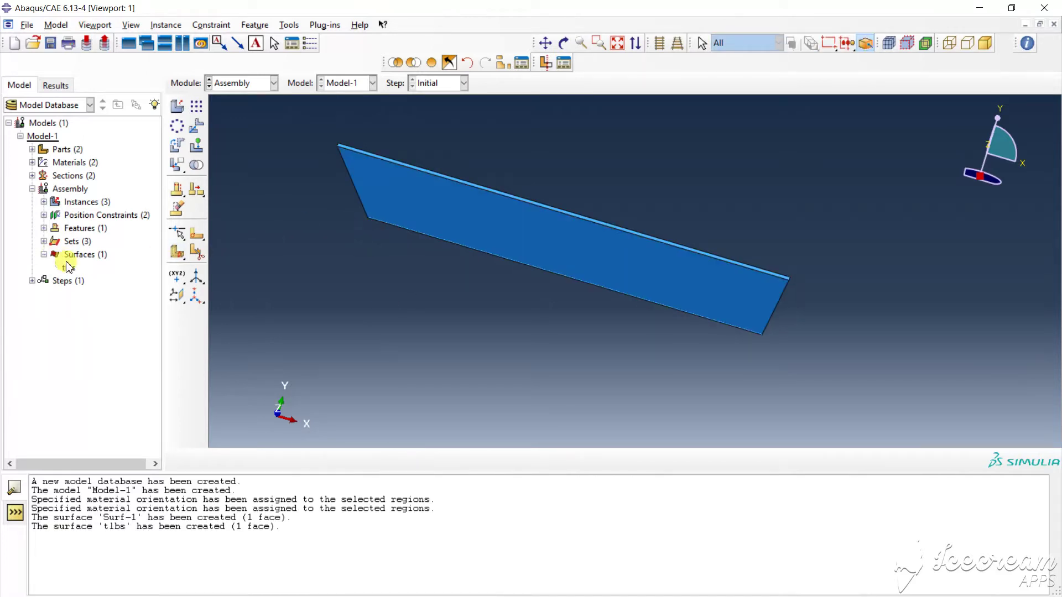
# Show all parts again, then display only the thick core block.
pyautogui.click(431, 63)
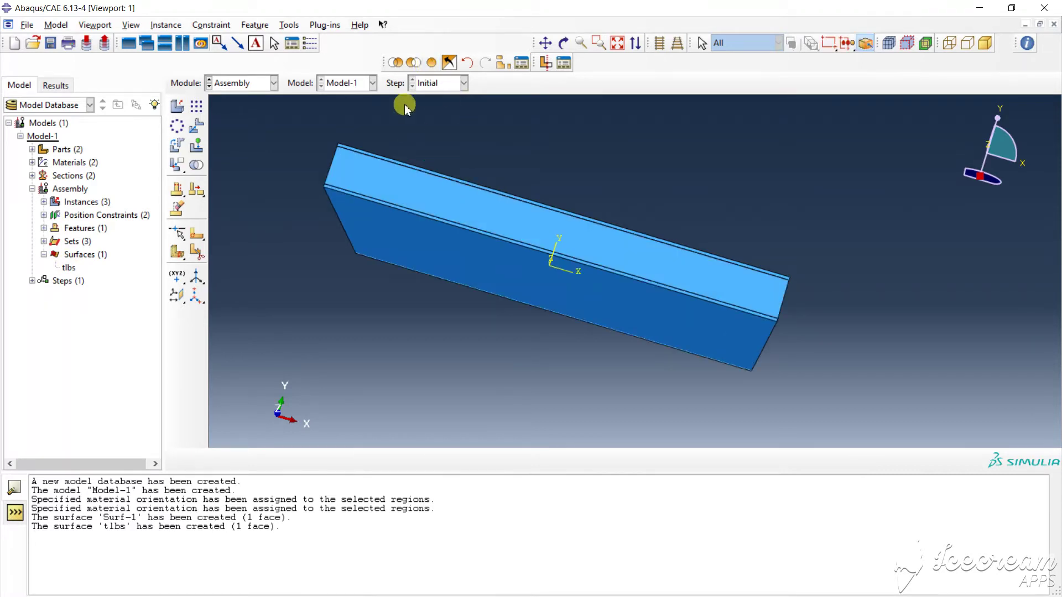
pyautogui.click(396, 62)
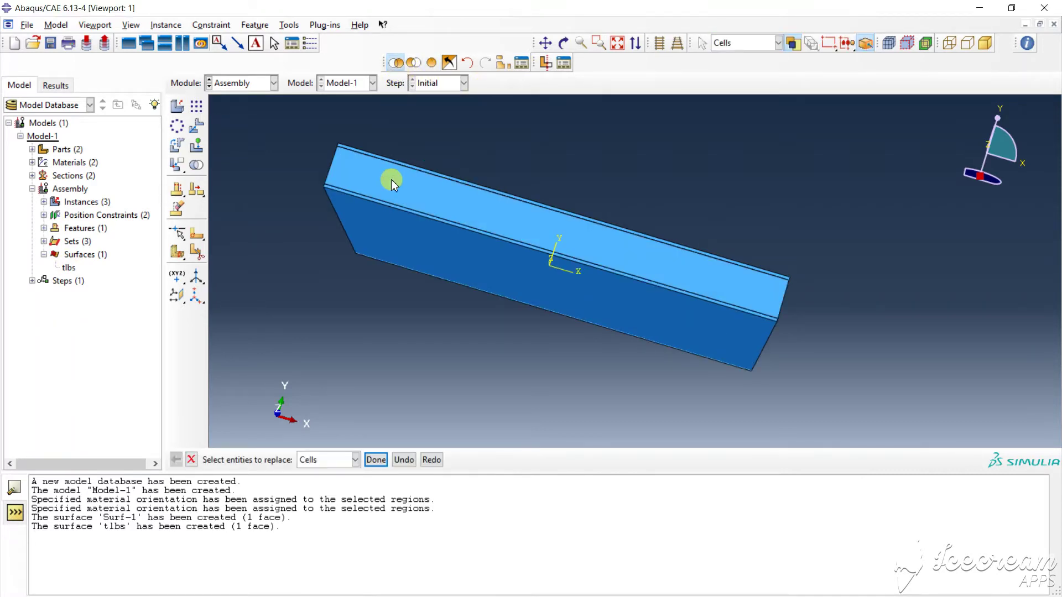
pyautogui.click(393, 182)
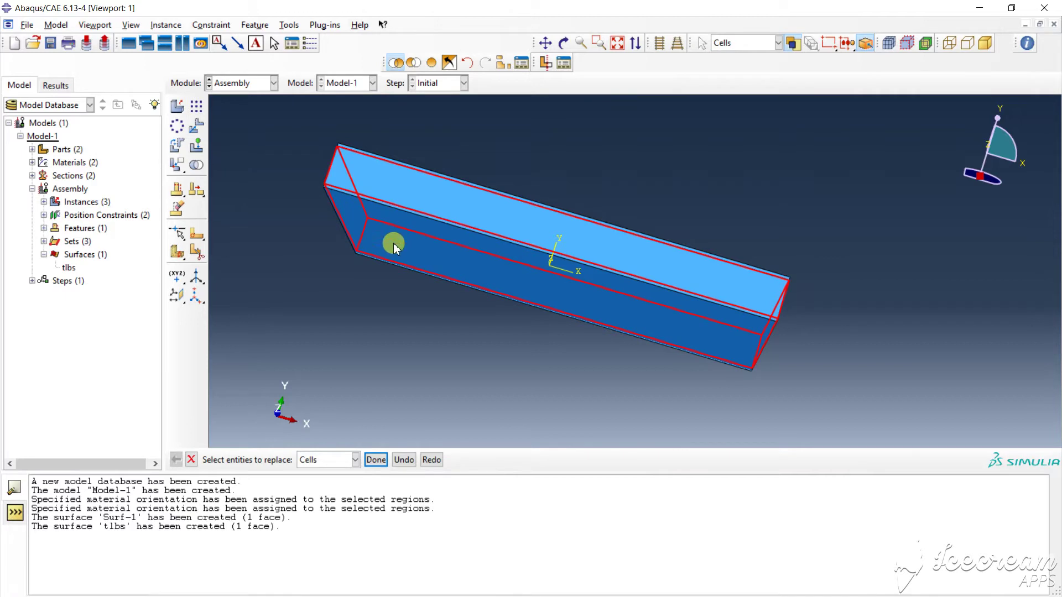
pyautogui.click(376, 460)
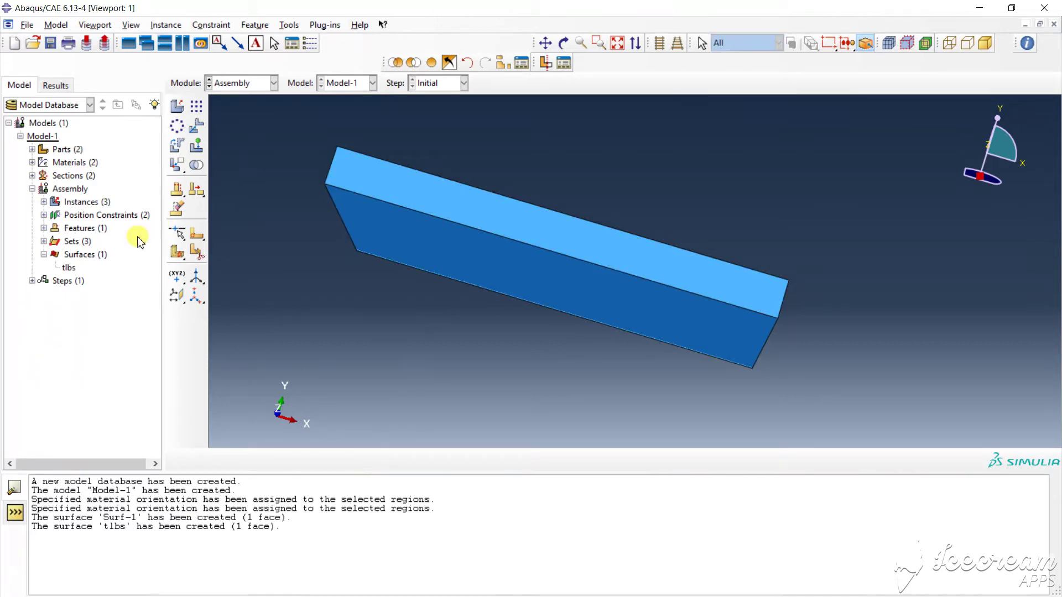
# Create surface clts from the core block's top face.
pyautogui.doubleClick(75, 257)
pyautogui.rightClick(77, 256)
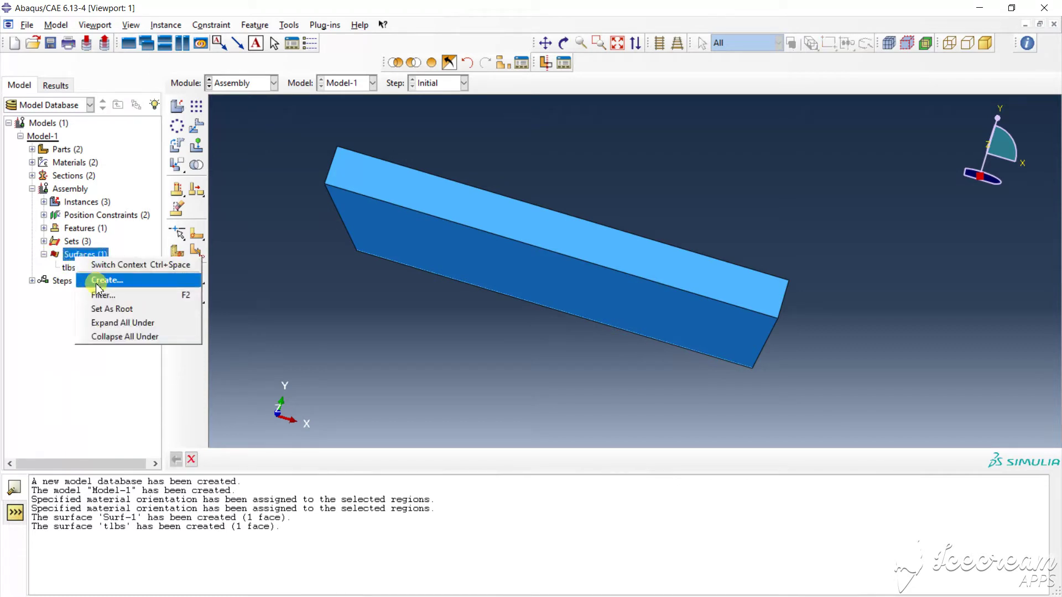
pyautogui.click(89, 279)
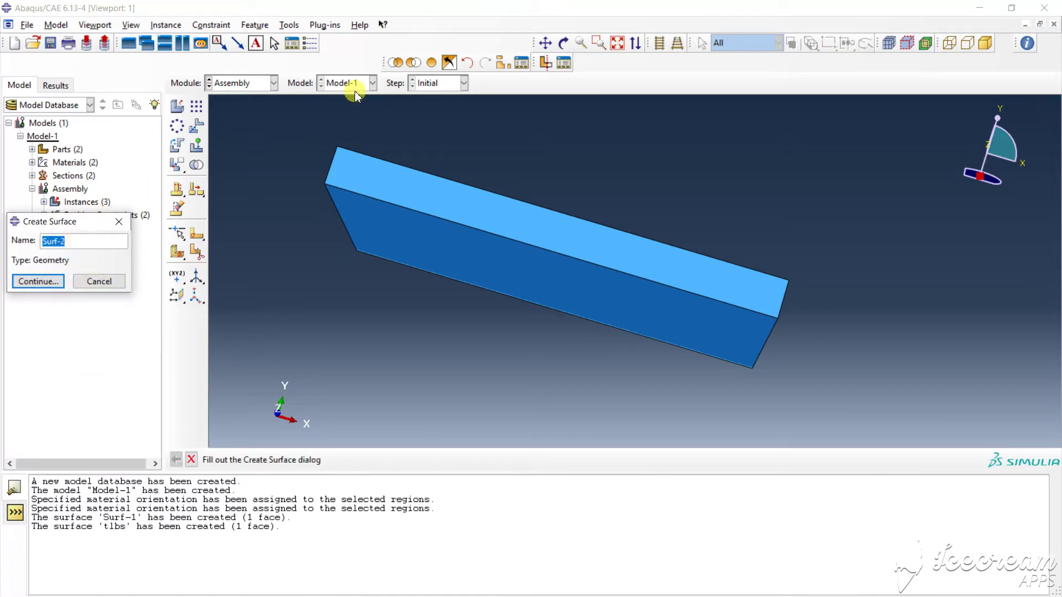
pyautogui.click(563, 43)
pyautogui.moveTo(527, 201); pyautogui.dragTo(531, 254)
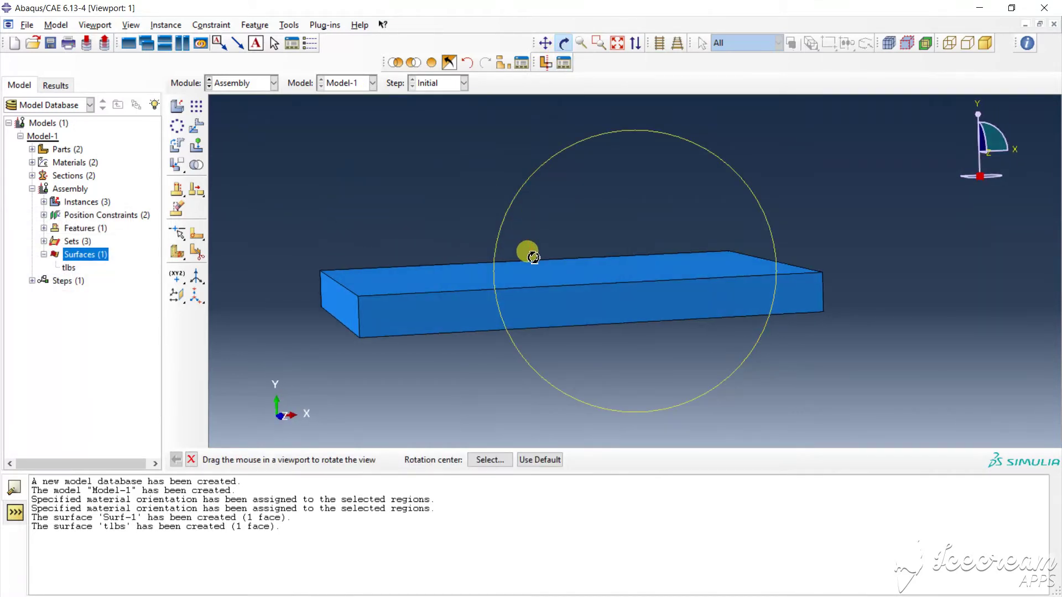
pyautogui.click(564, 43)
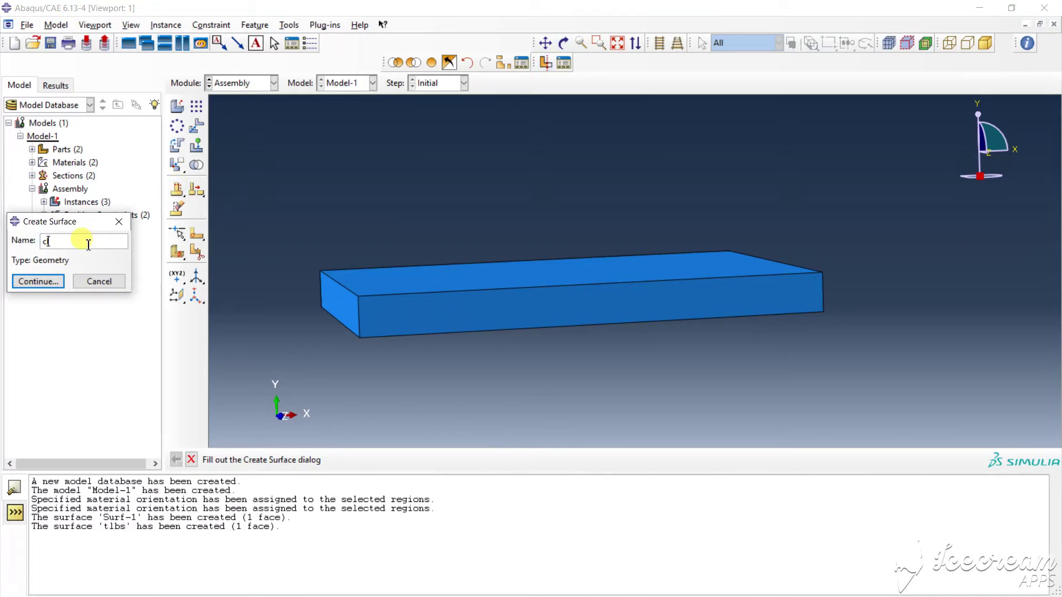
pyautogui.write('clts')
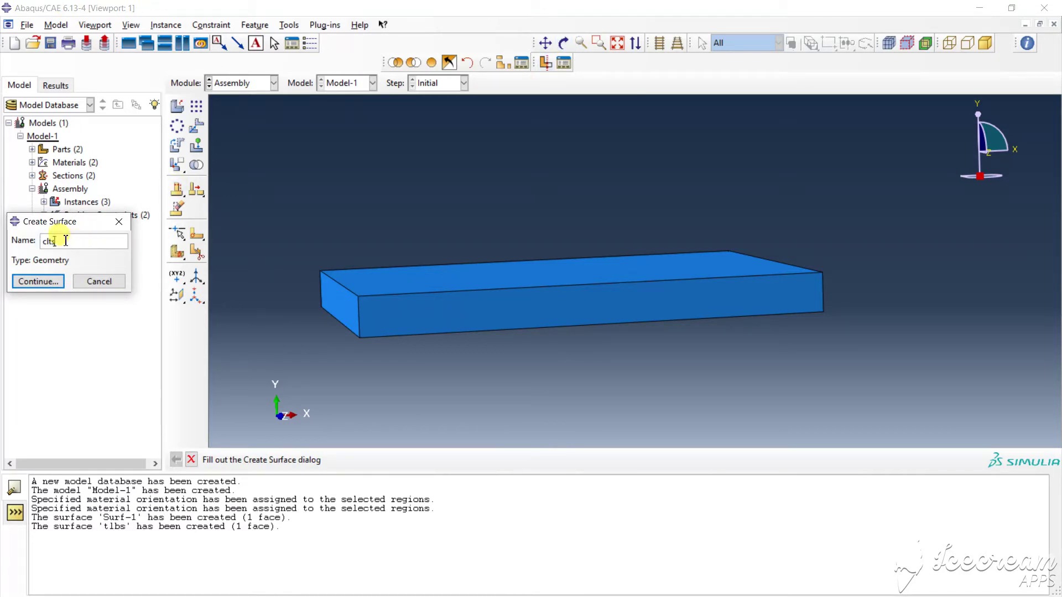
pyautogui.click(55, 282)
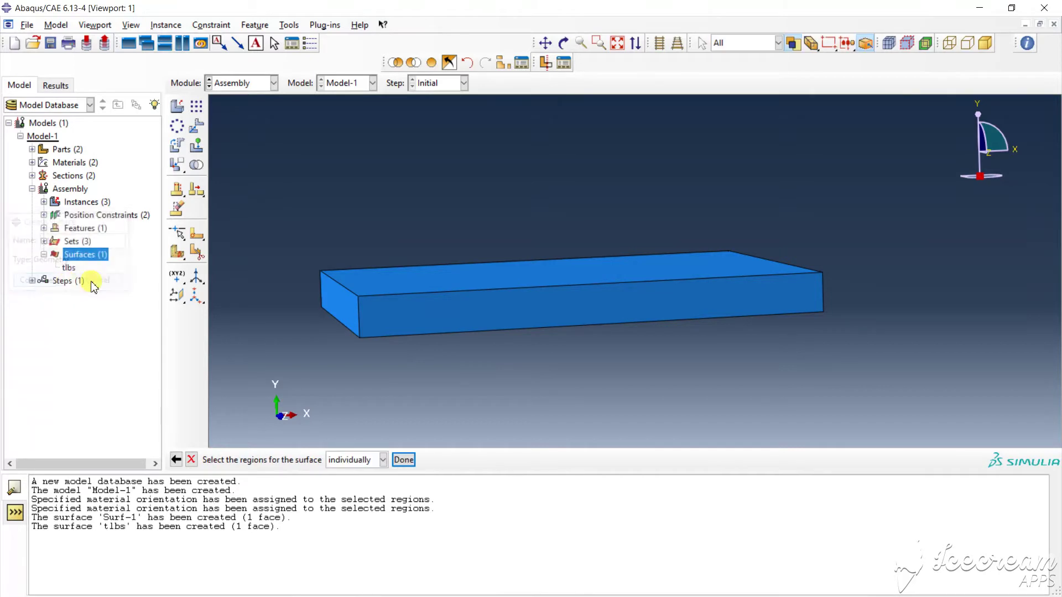
pyautogui.click(481, 280)
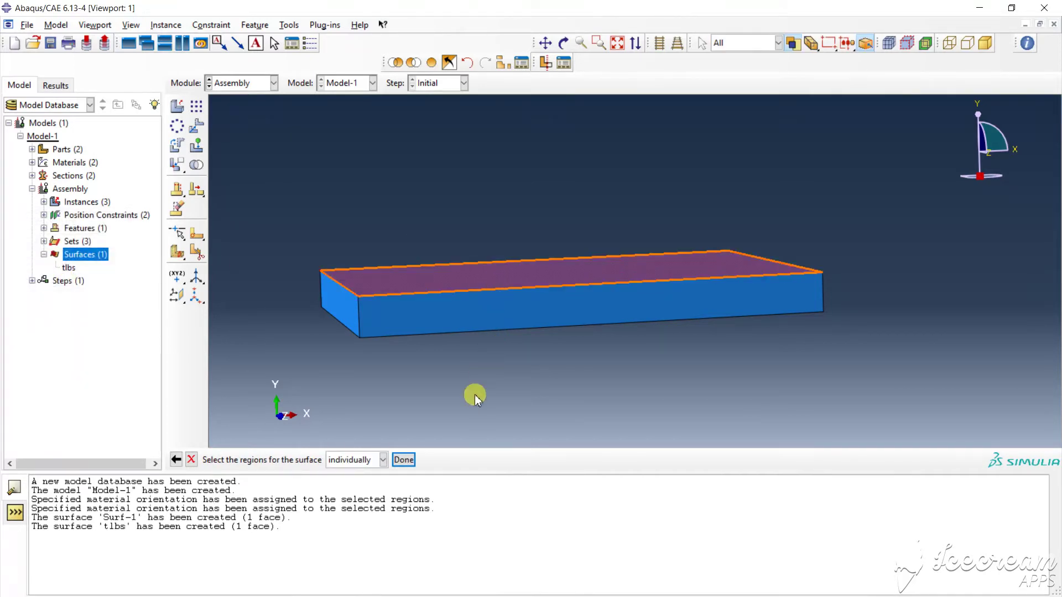
pyautogui.click(404, 461)
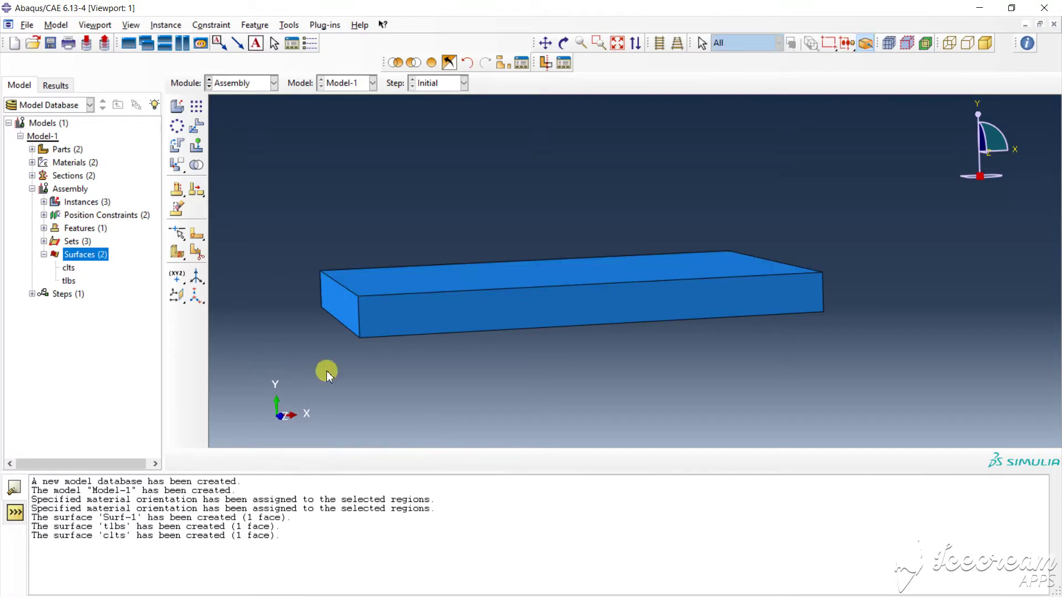
# Create surface clbs from the large lower face of the core block.
pyautogui.doubleClick(89, 254)
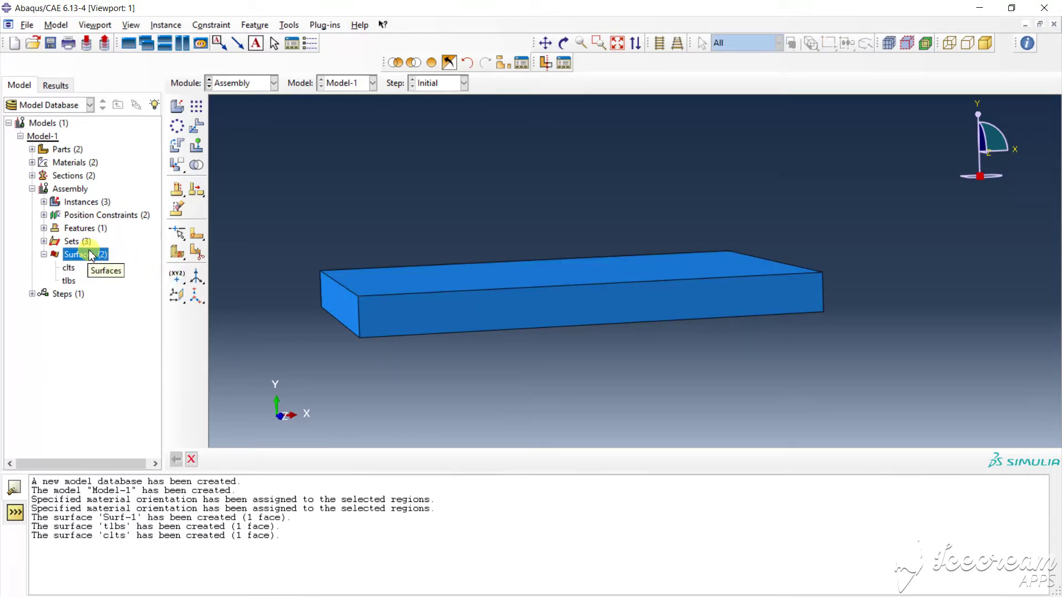
pyautogui.rightClick(91, 252)
pyautogui.click(121, 273)
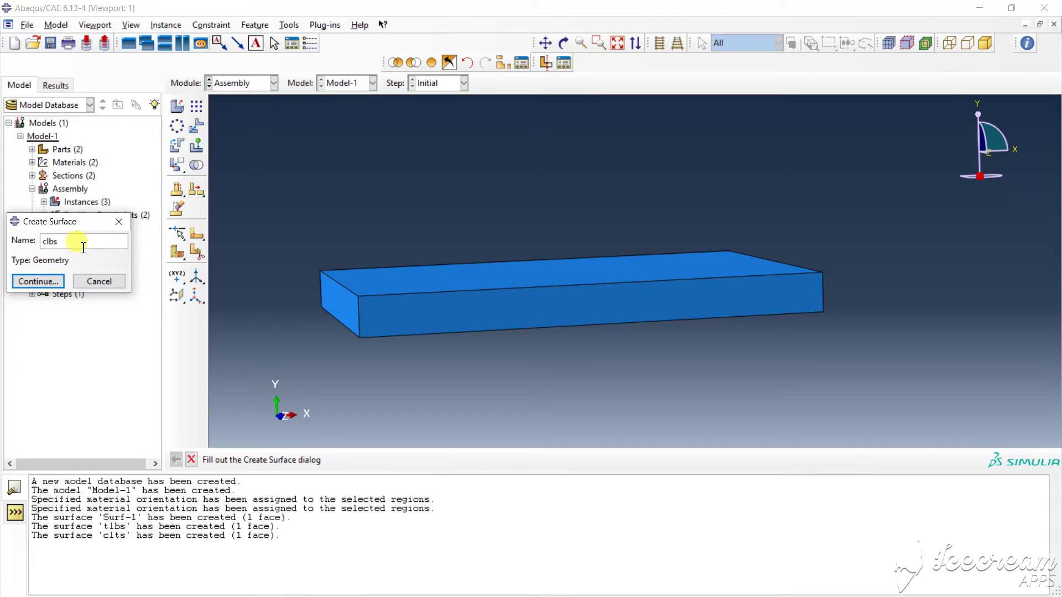
pyautogui.click(38, 281)
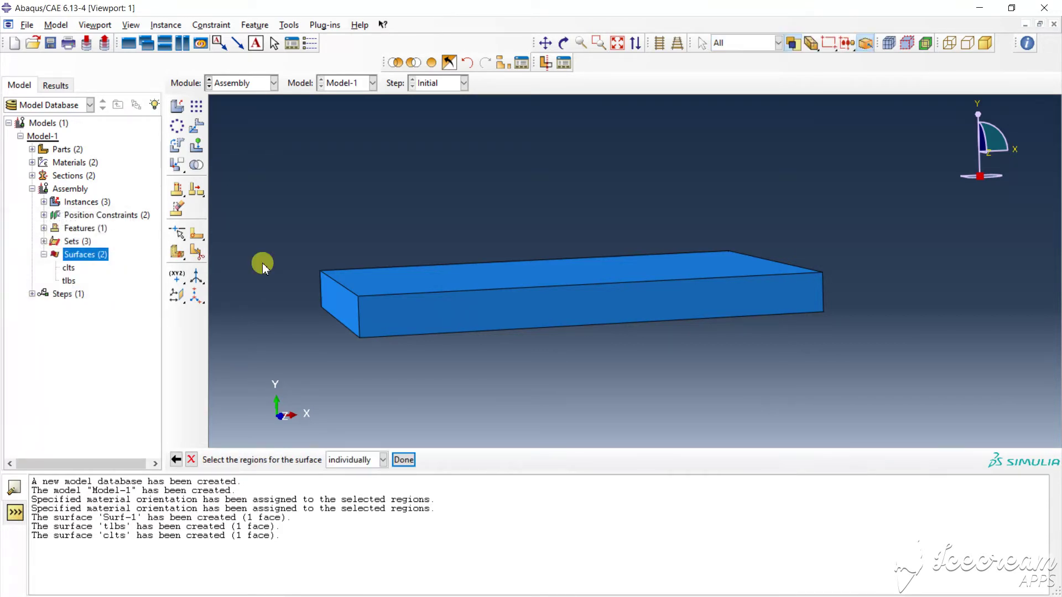
pyautogui.click(564, 42)
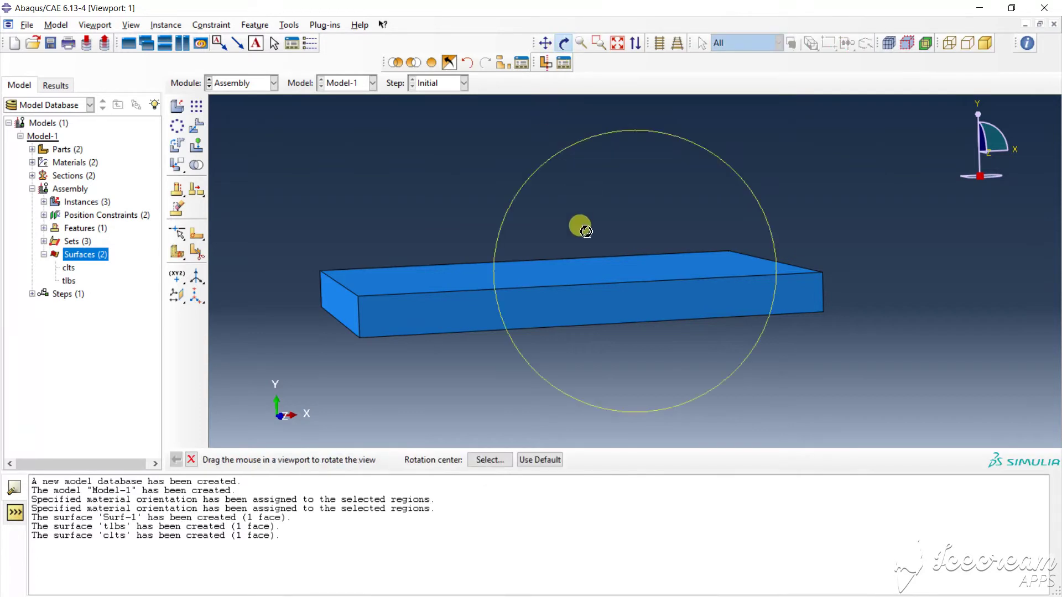
pyautogui.moveTo(585, 228); pyautogui.dragTo(581, 182)
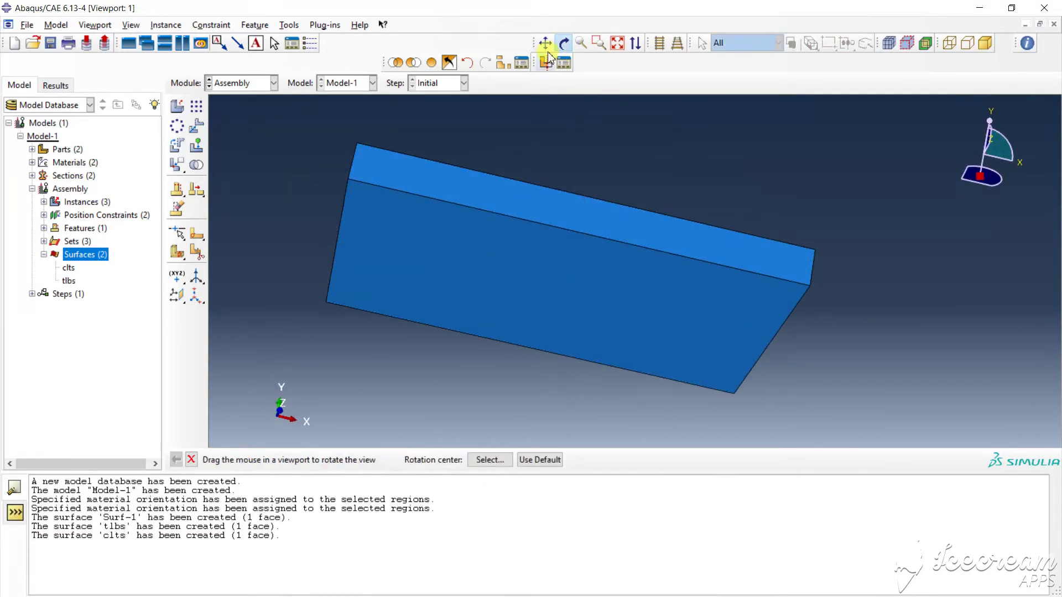
pyautogui.click(562, 44)
pyautogui.click(550, 261)
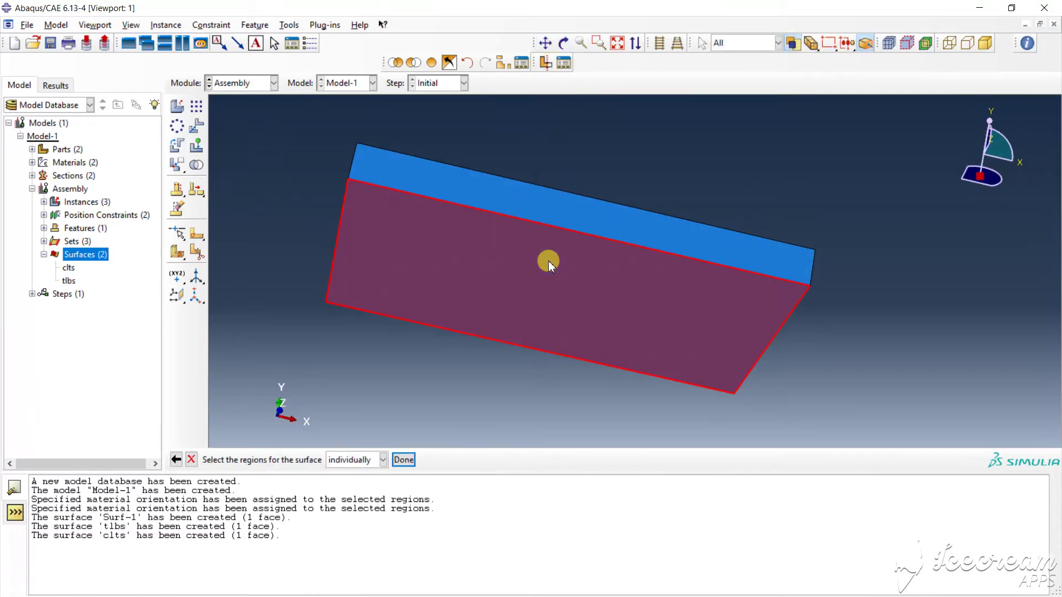
pyautogui.click(403, 460)
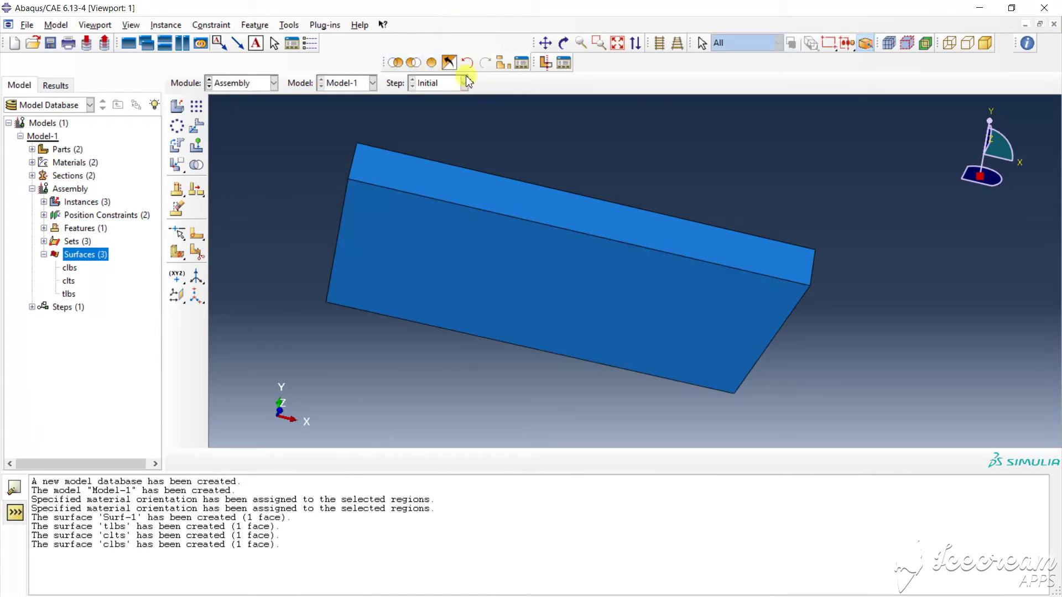
# Display only the thin laminate plate and tilt it to expose its face.
pyautogui.click(429, 66)
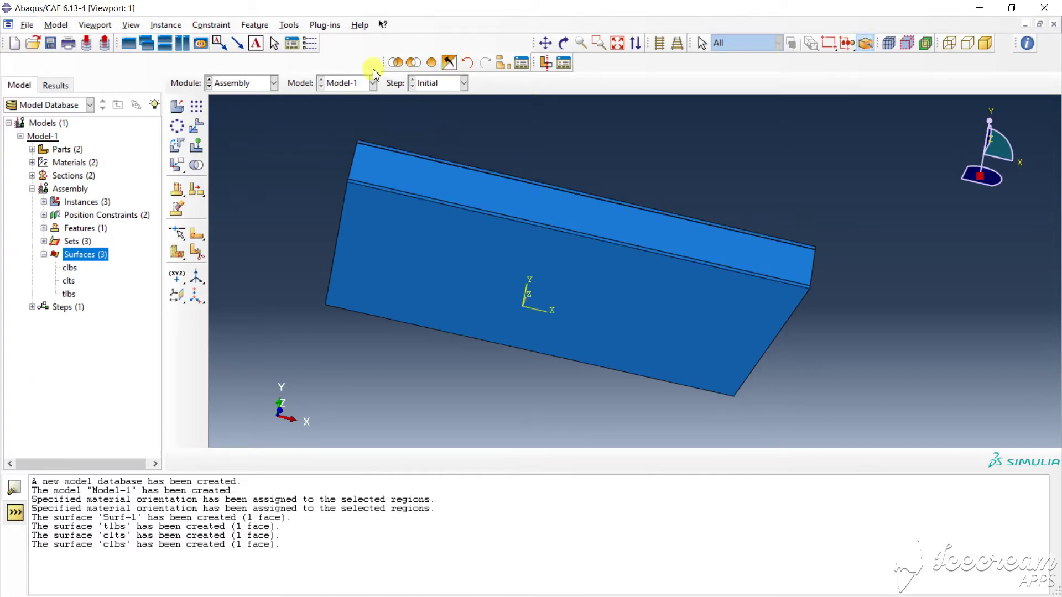
pyautogui.click(394, 65)
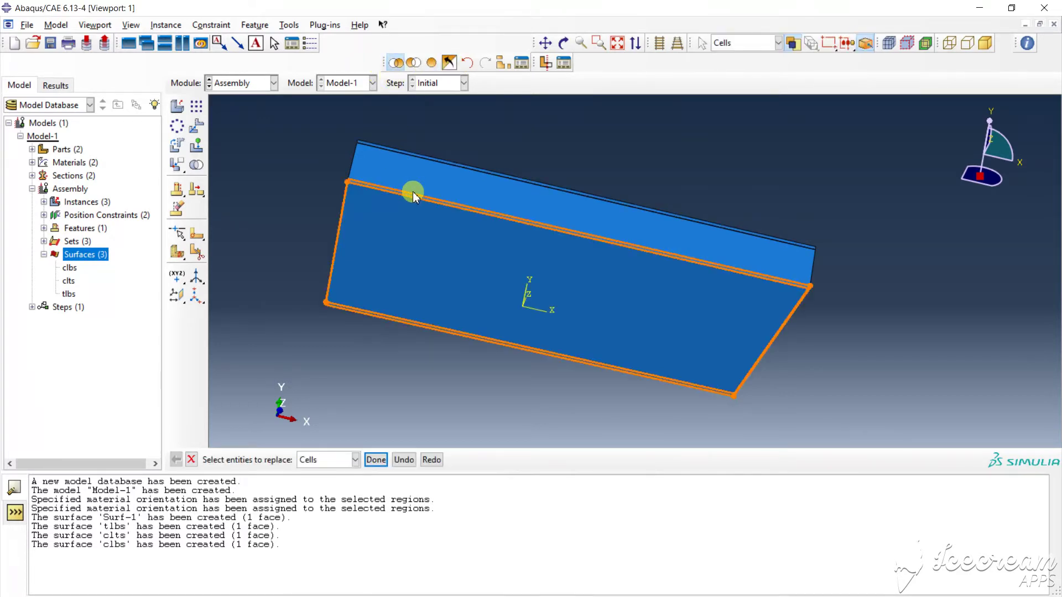
pyautogui.click(390, 260)
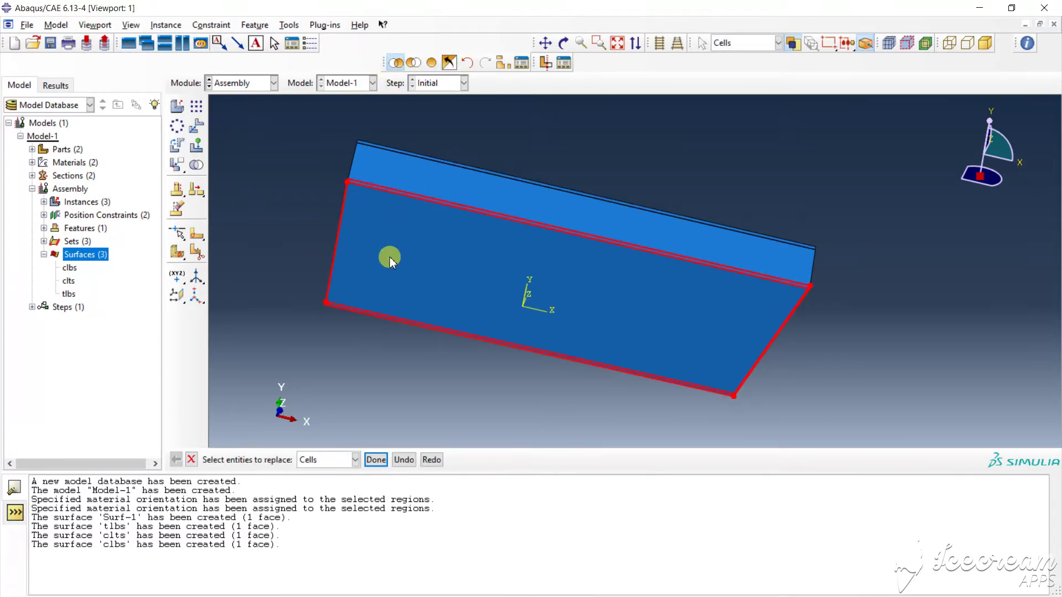
pyautogui.click(374, 462)
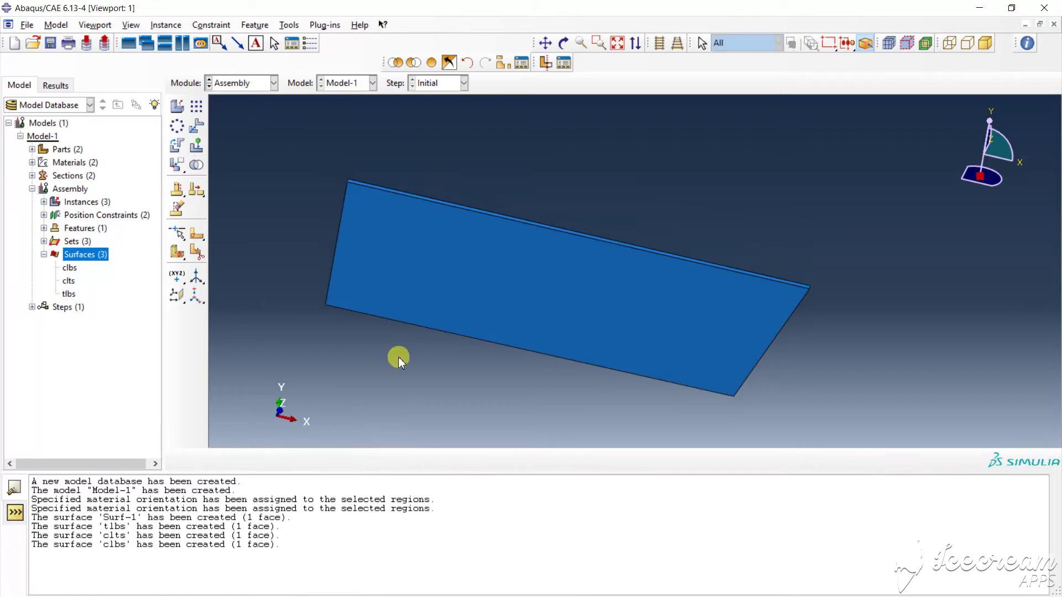
pyautogui.click(563, 43)
pyautogui.moveTo(541, 180); pyautogui.dragTo(562, 268)
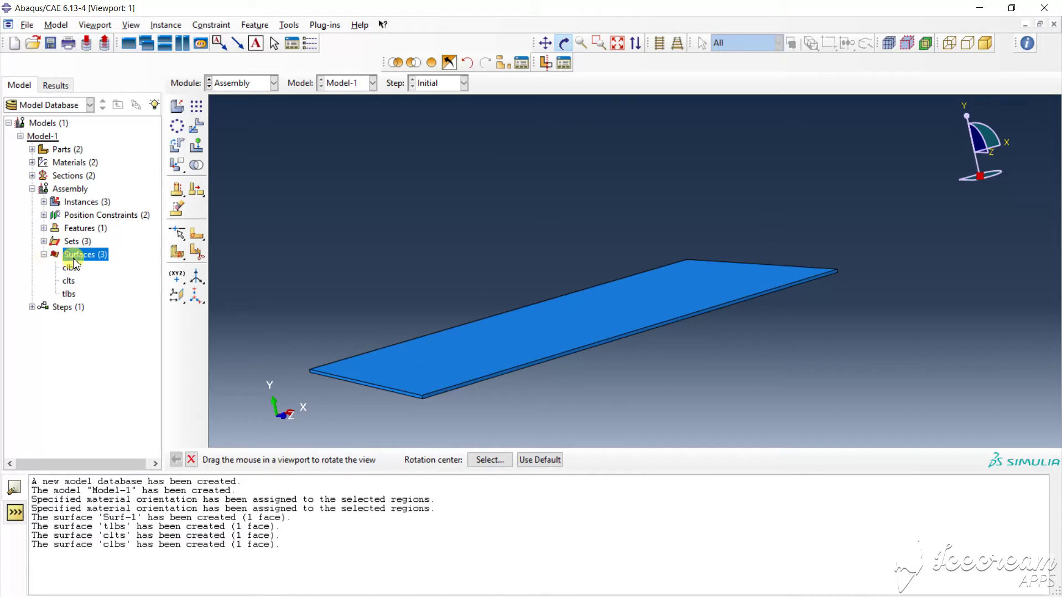
pyautogui.press('Escape')
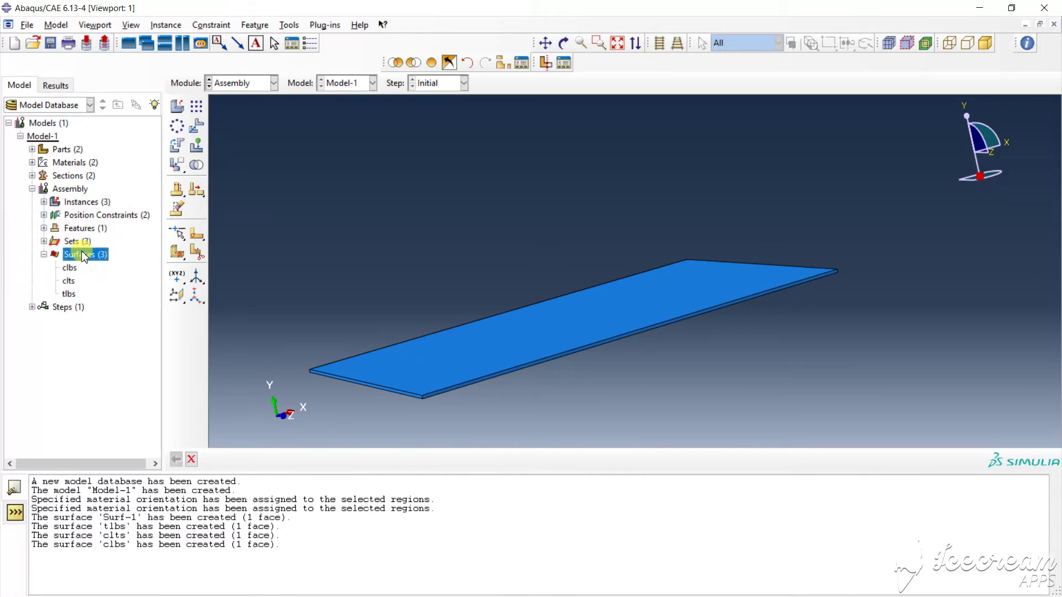
# Create surface blts on the plate's face, then show the whole assembly.
pyautogui.rightClick(82, 252)
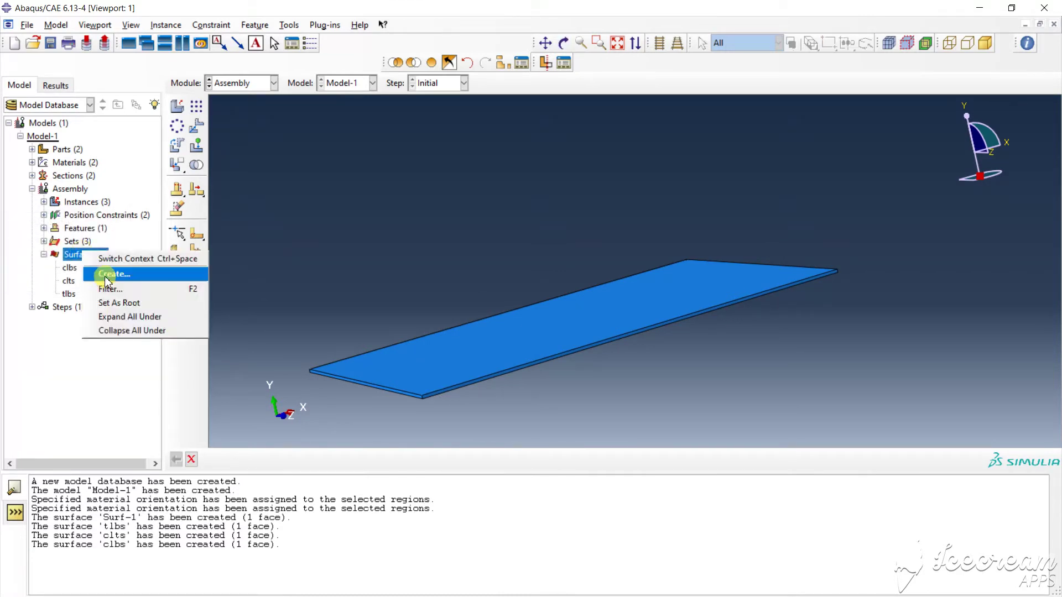
pyautogui.click(105, 274)
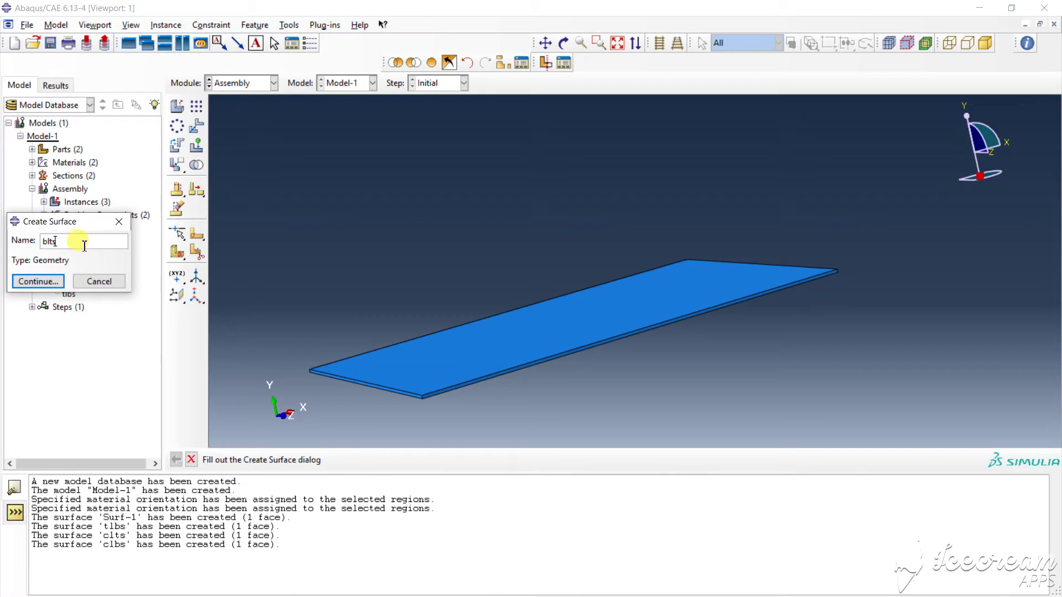
pyautogui.click(45, 281)
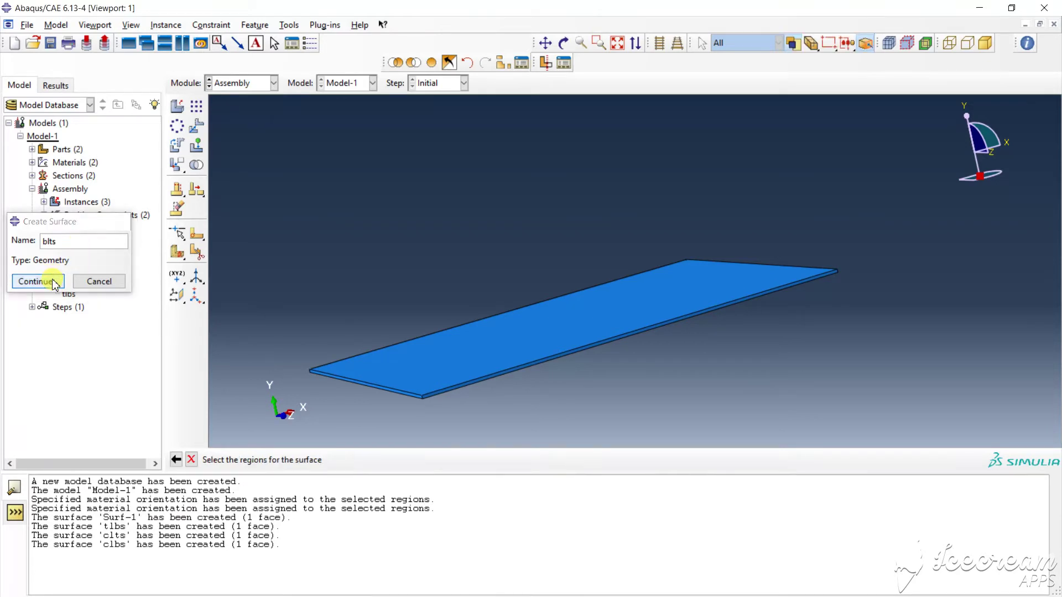
pyautogui.click(462, 367)
pyautogui.click(403, 460)
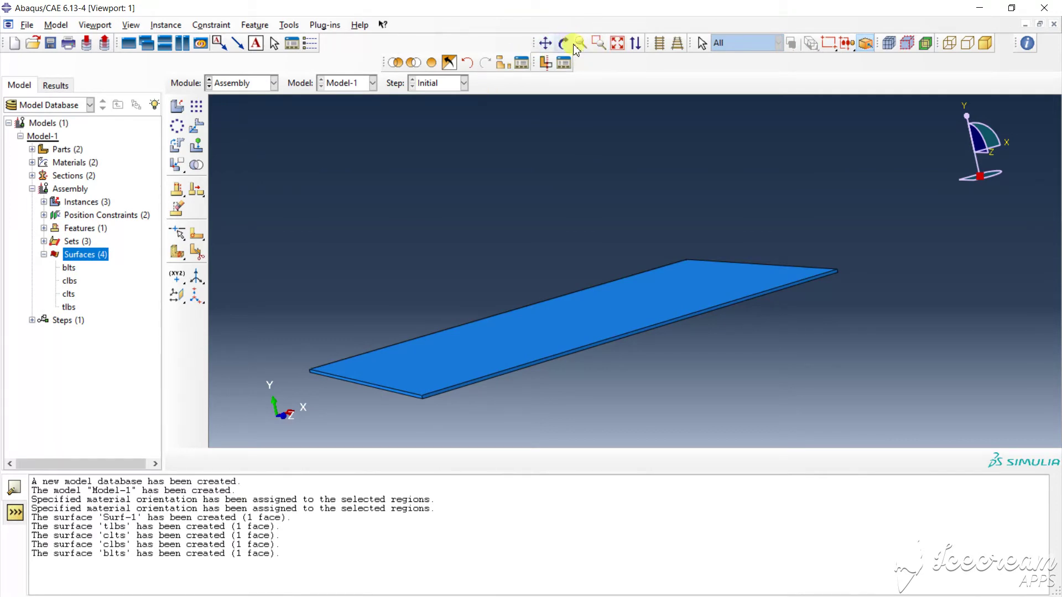
pyautogui.click(431, 63)
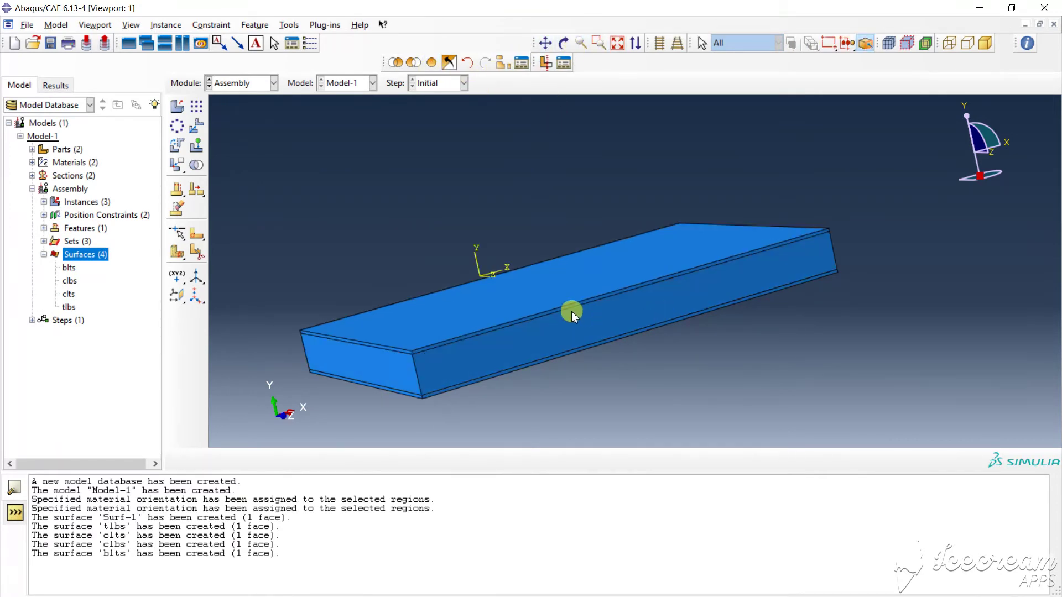
# Switch to the Step module.
pyautogui.click(272, 83)
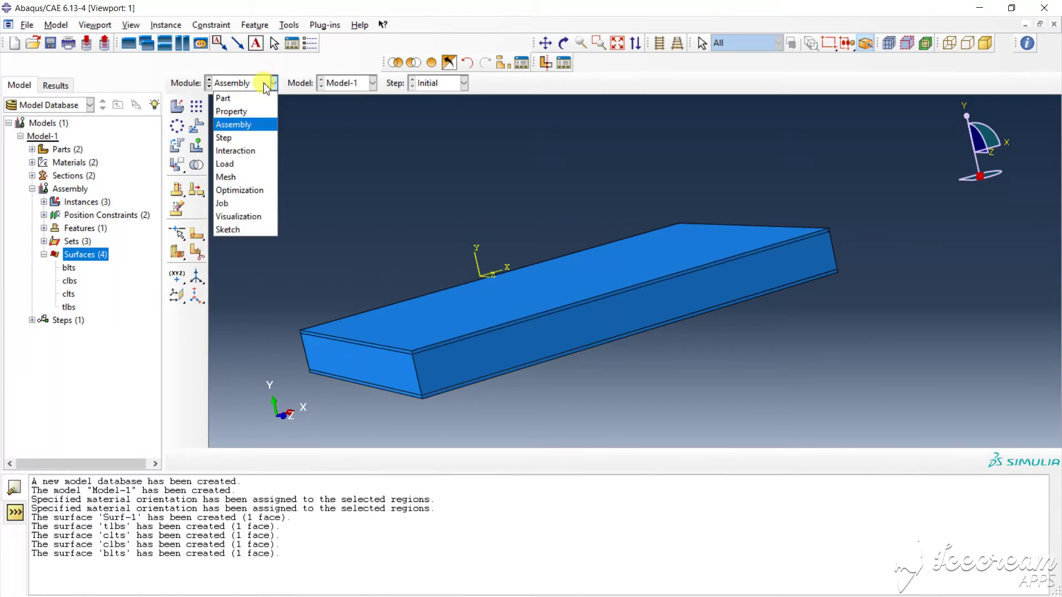
pyautogui.click(257, 152)
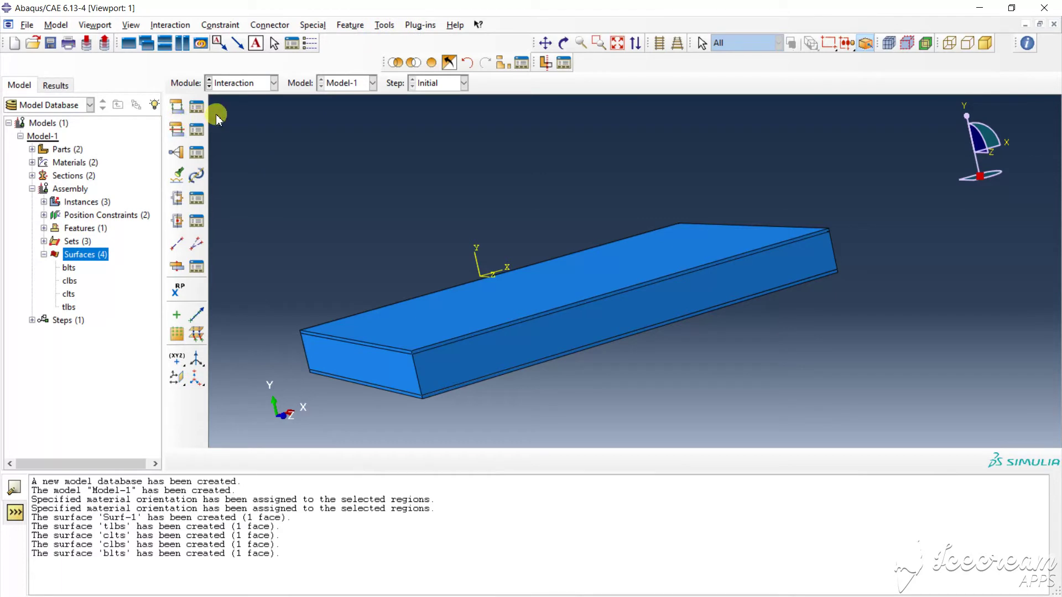
pyautogui.click(258, 88)
pyautogui.click(259, 139)
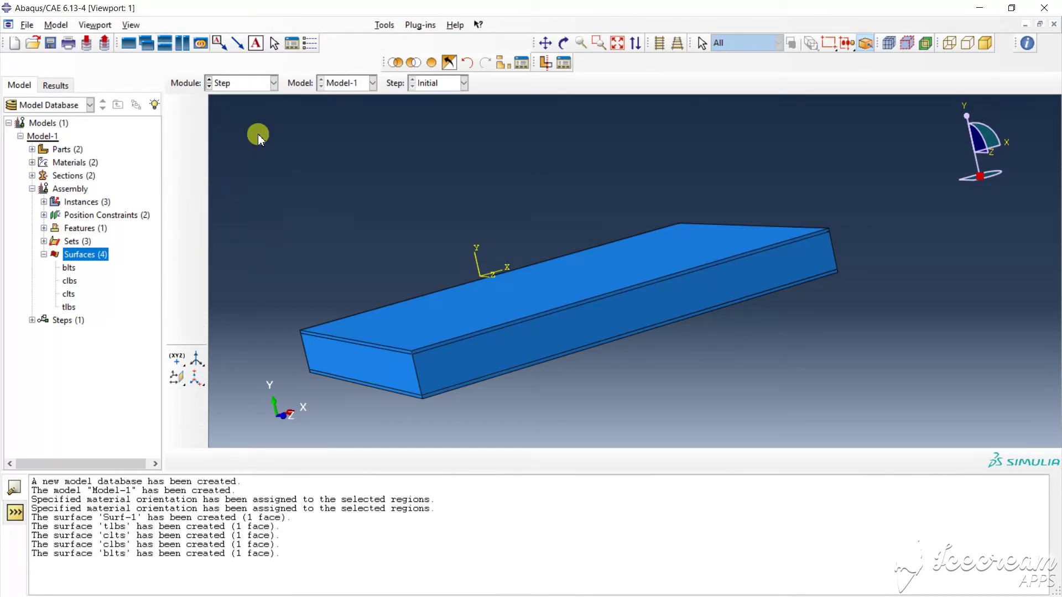
# Create linear perturbation Frequency step Step-1 requesting 10 eigenvalues.
pyautogui.click(196, 107)
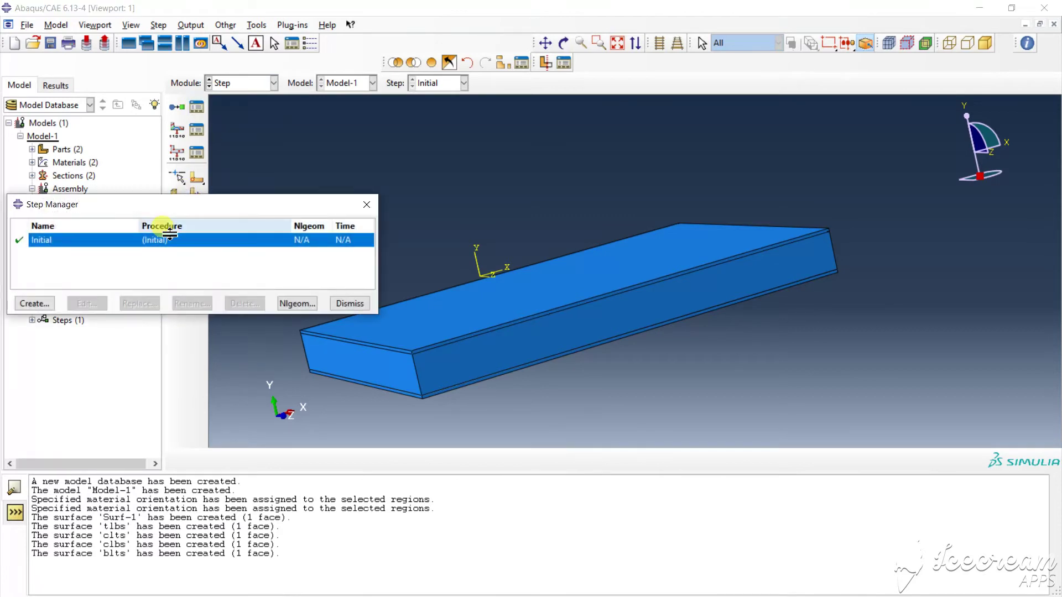
pyautogui.click(26, 304)
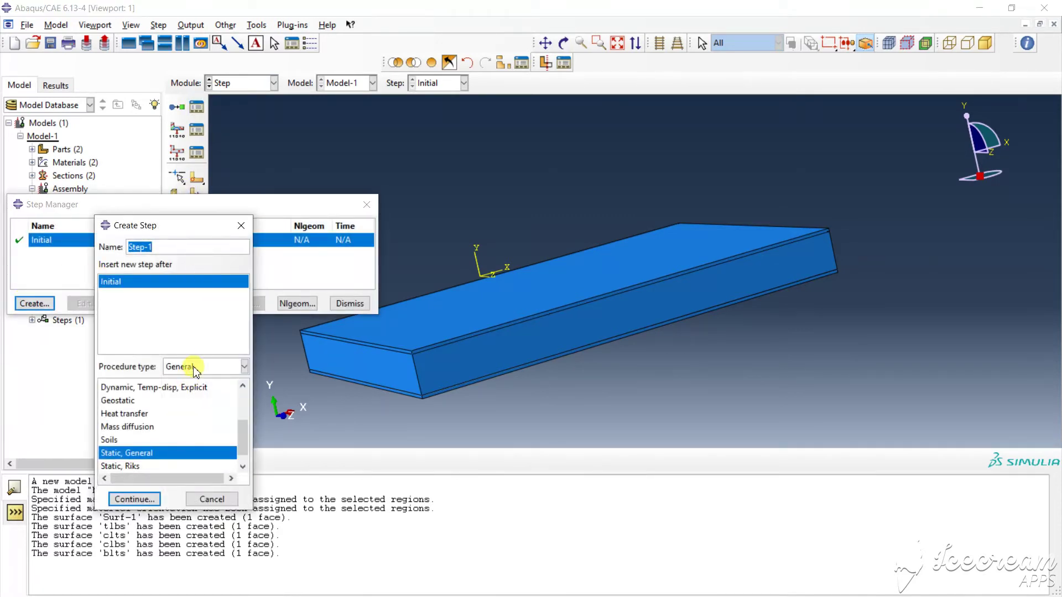
pyautogui.click(195, 369)
pyautogui.click(200, 394)
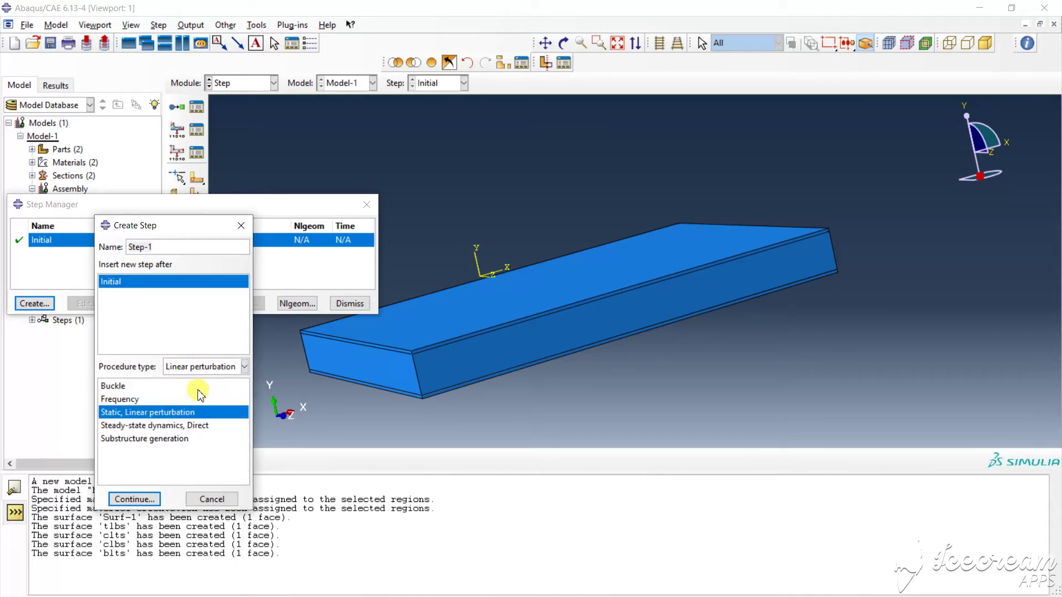
pyautogui.click(126, 400)
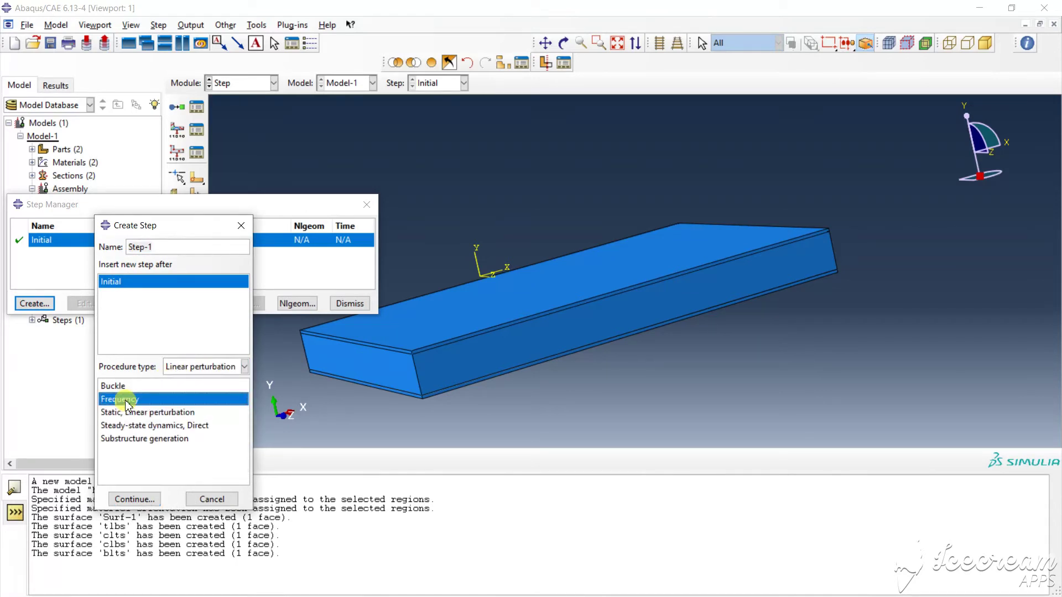
pyautogui.click(148, 502)
pyautogui.click(133, 499)
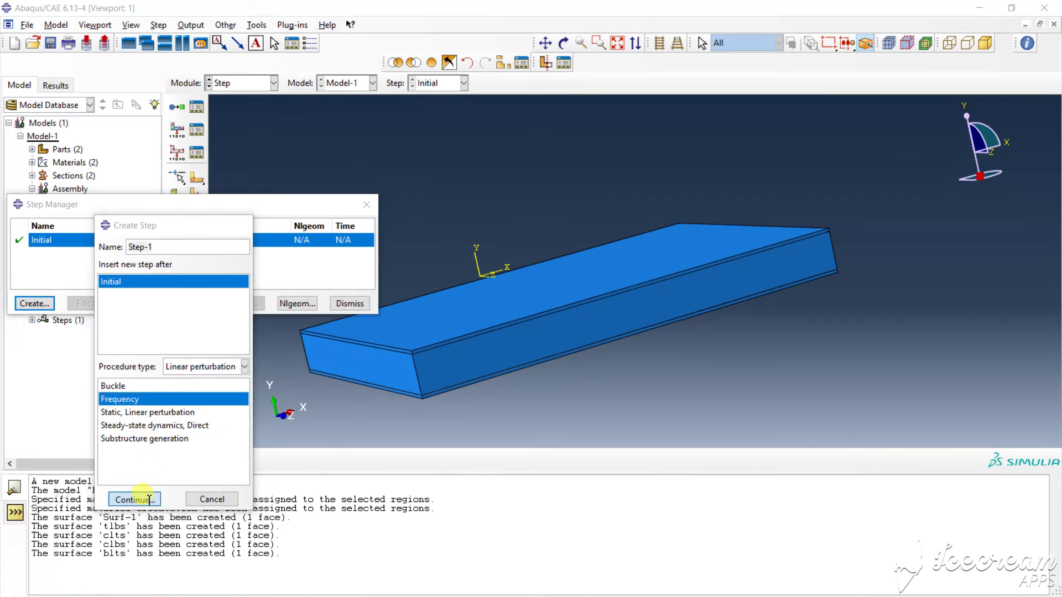
pyautogui.click(160, 224)
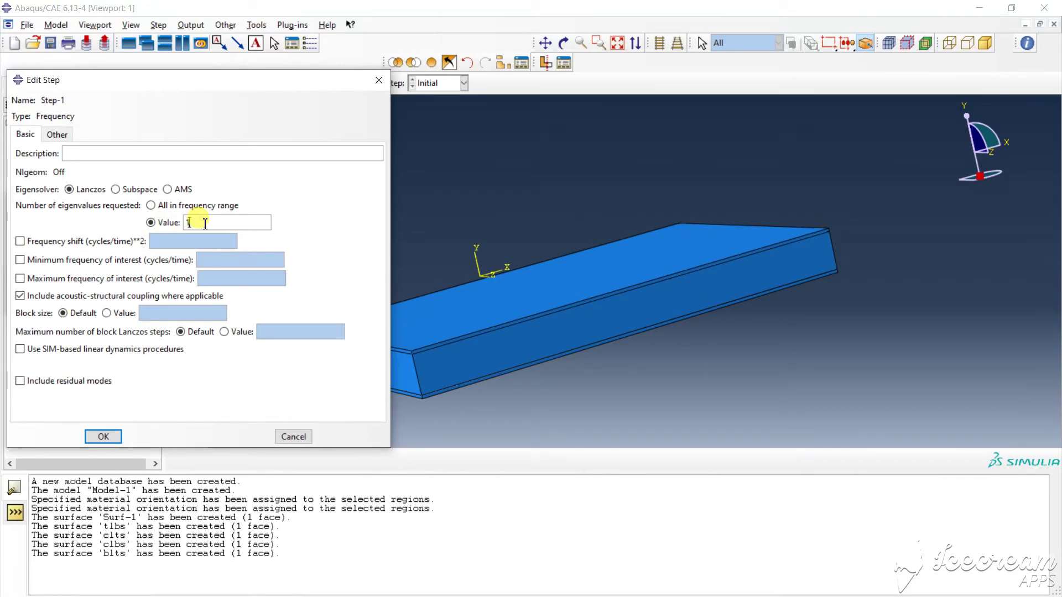
pyautogui.click(104, 437)
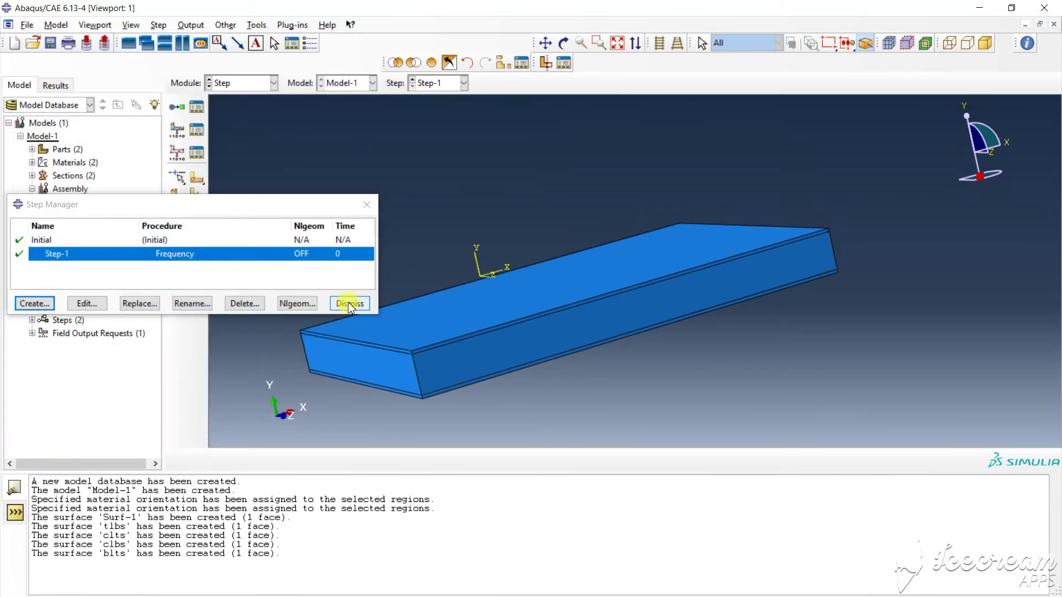
pyautogui.click(350, 304)
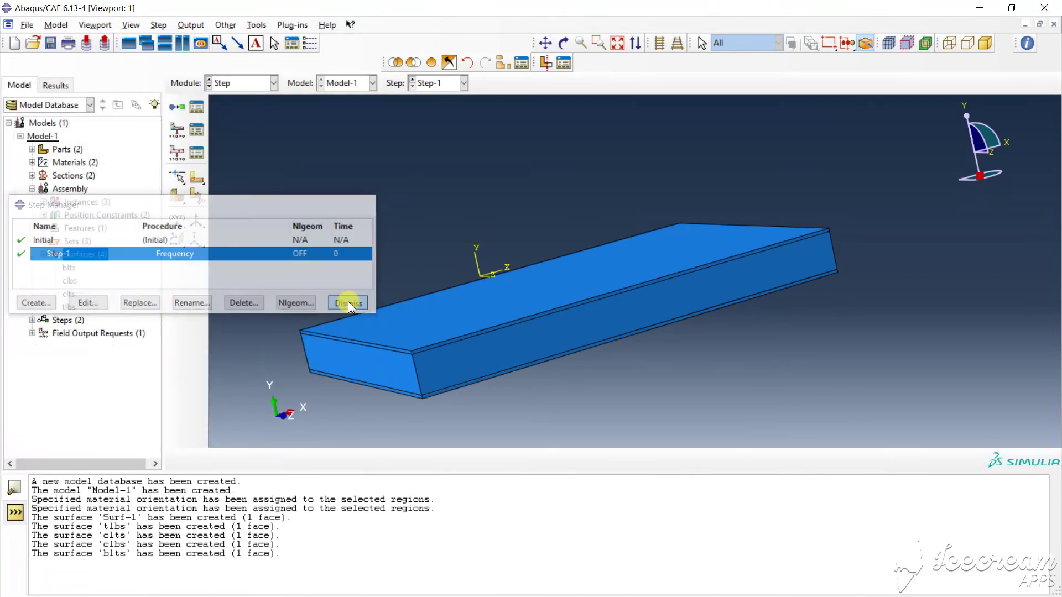
# Switch to the Interaction module and start a Tie constraint named tlcl.
pyautogui.click(249, 83)
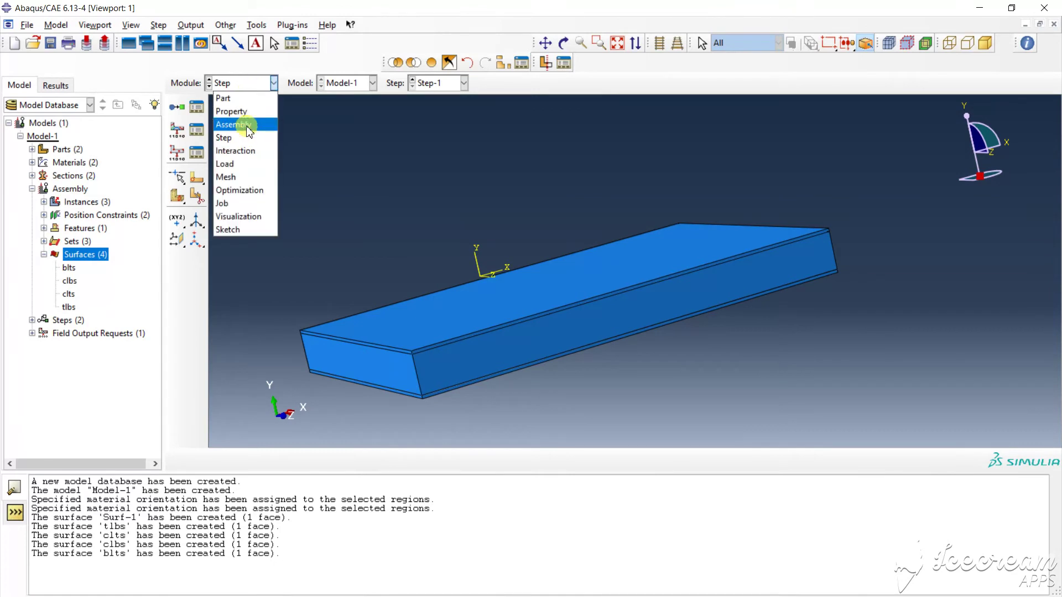
pyautogui.click(252, 150)
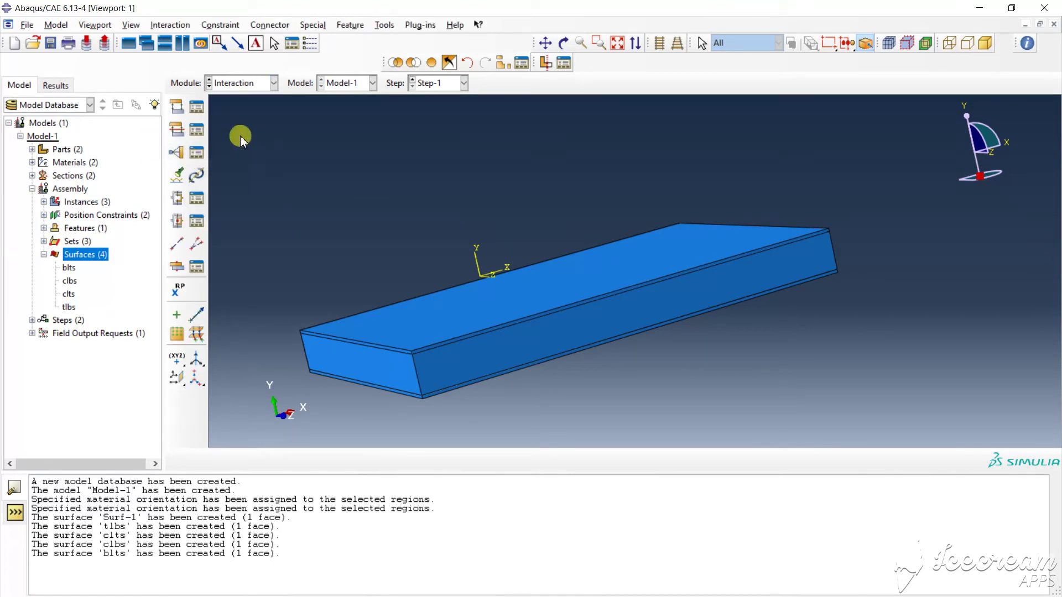
pyautogui.click(174, 153)
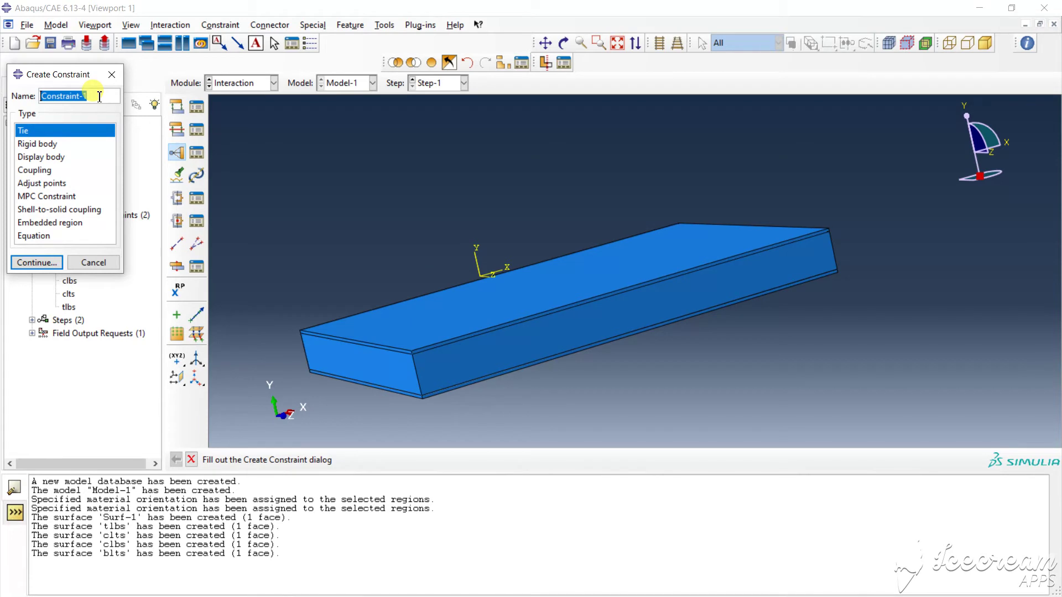
pyautogui.write('c')
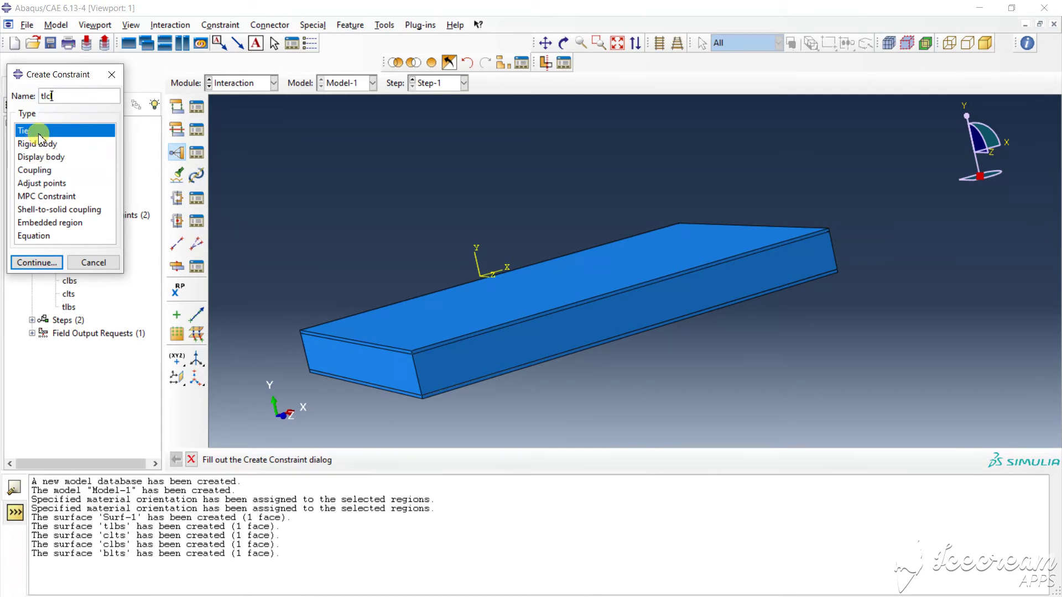
pyautogui.click(36, 263)
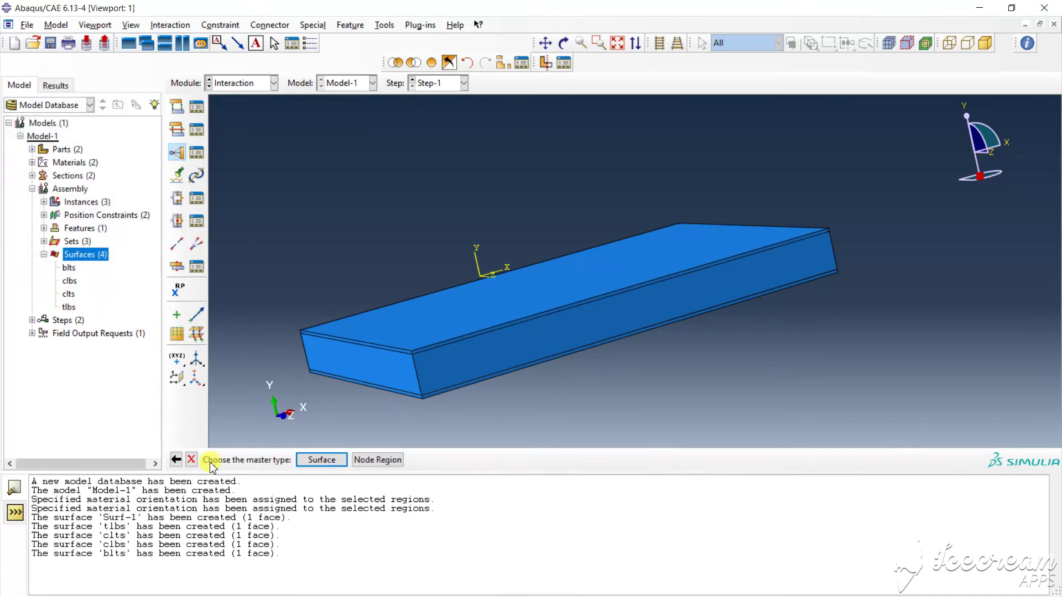
# Set clts as the master surface and tlbs as the slave, completing the tie.
pyautogui.click(318, 460)
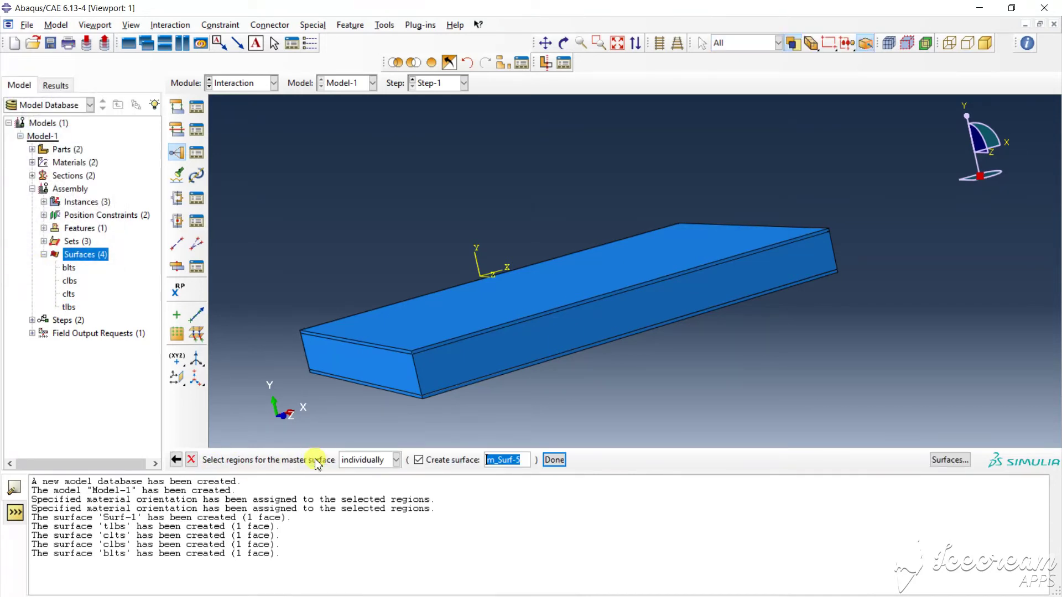
pyautogui.click(944, 461)
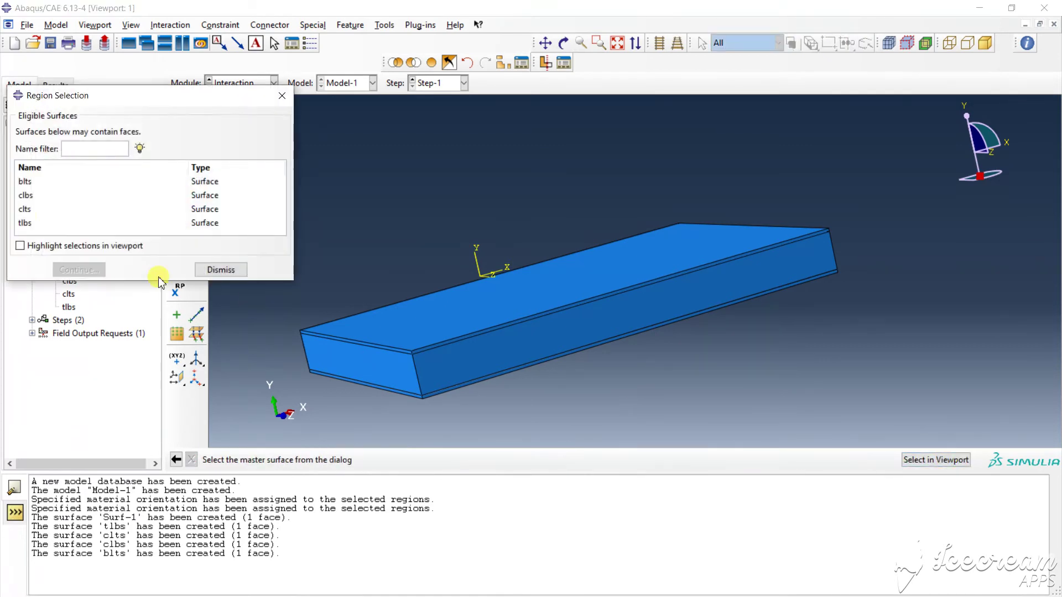
pyautogui.click(27, 211)
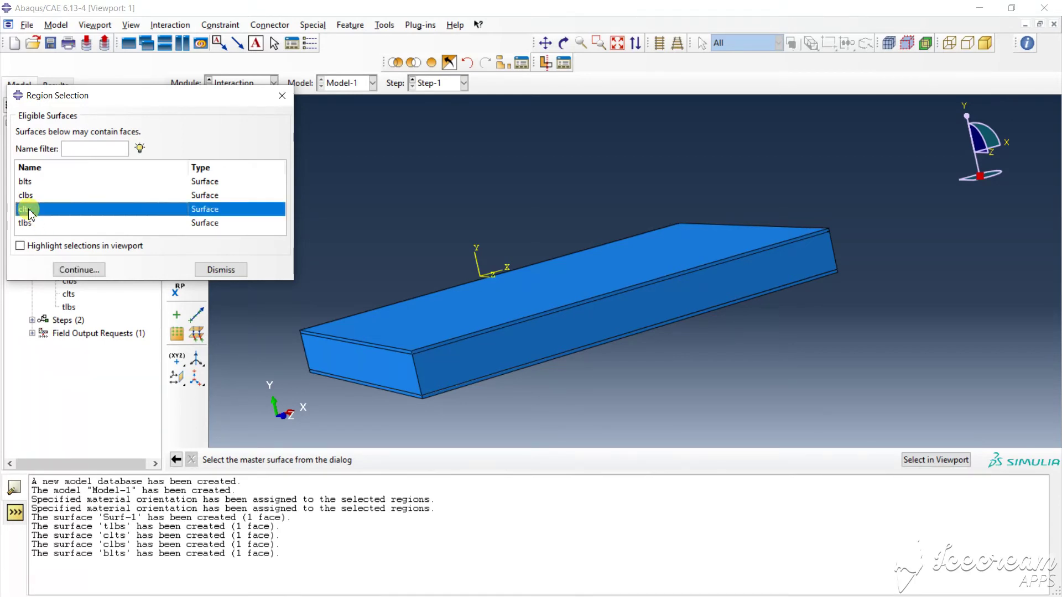
pyautogui.click(70, 248)
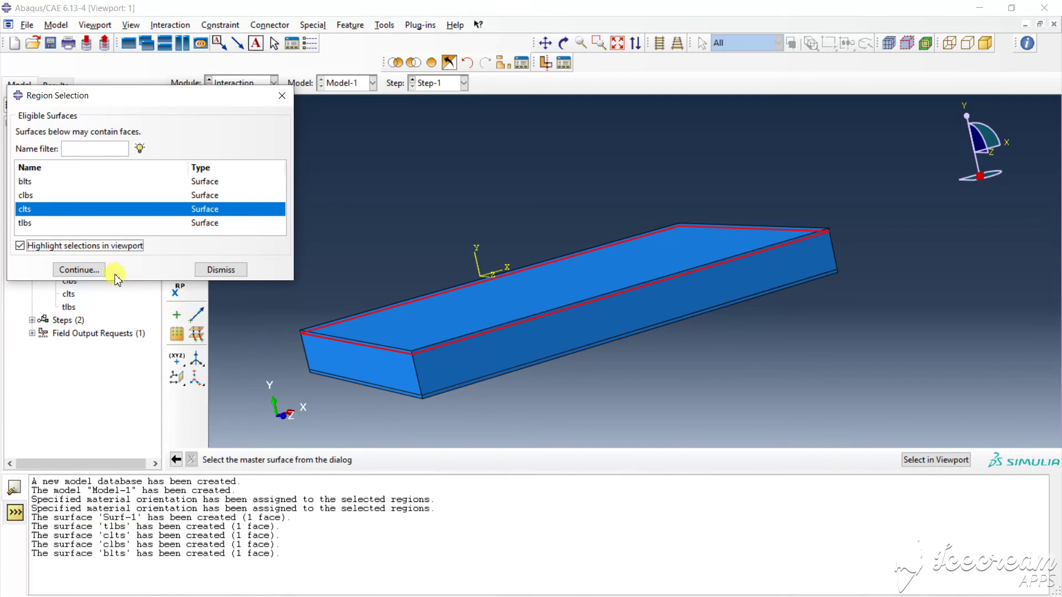
pyautogui.click(76, 270)
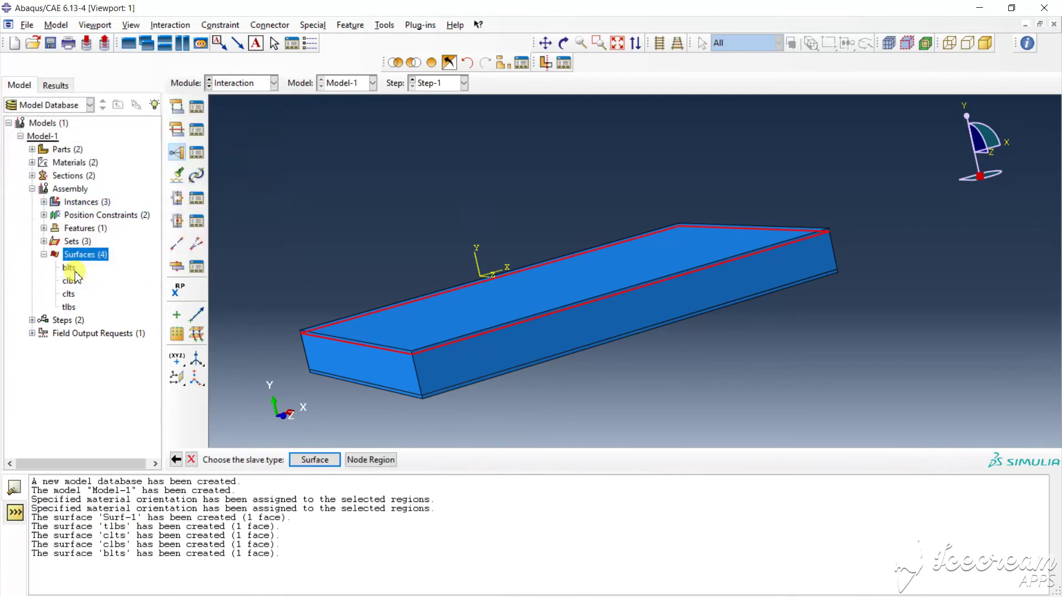
pyautogui.click(315, 460)
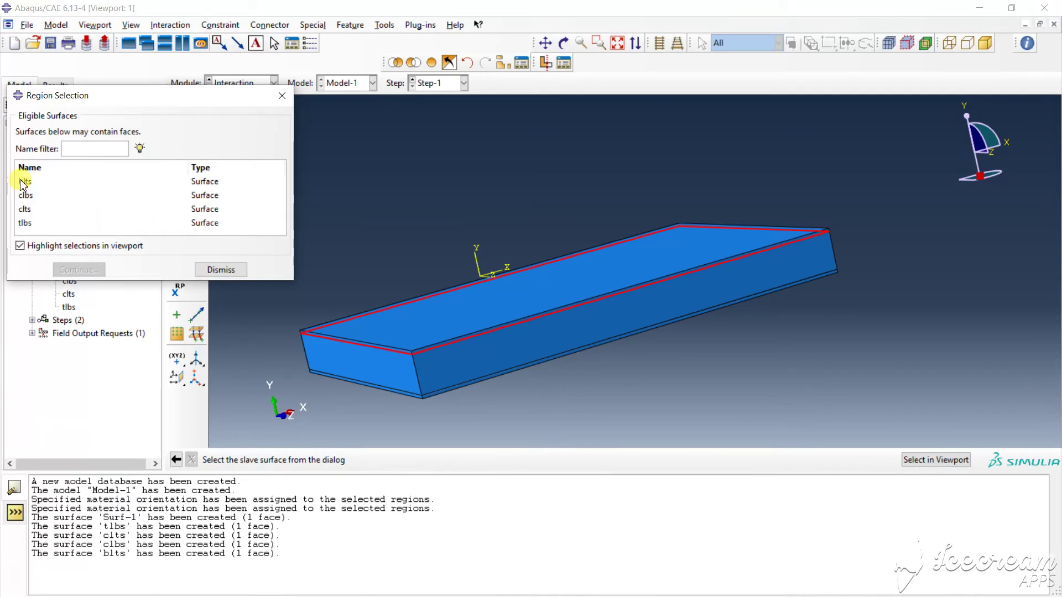
pyautogui.click(31, 224)
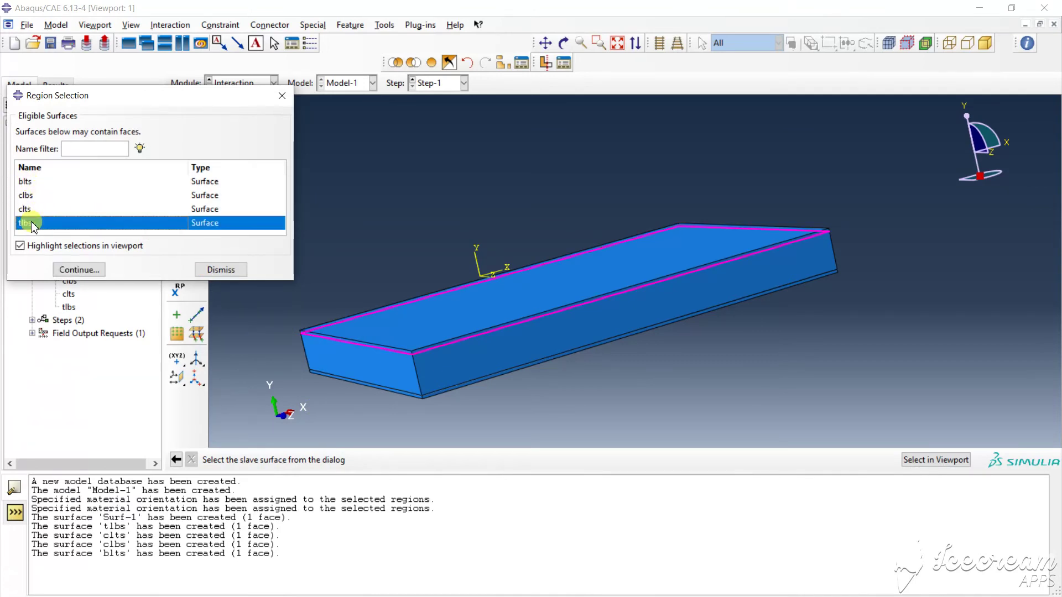
pyautogui.click(77, 270)
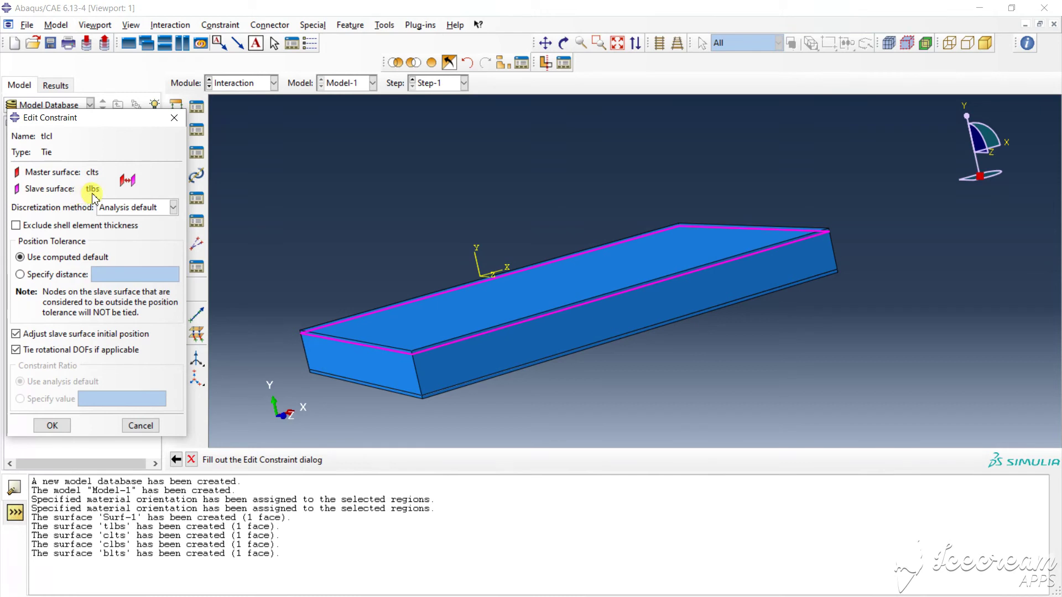
pyautogui.click(41, 426)
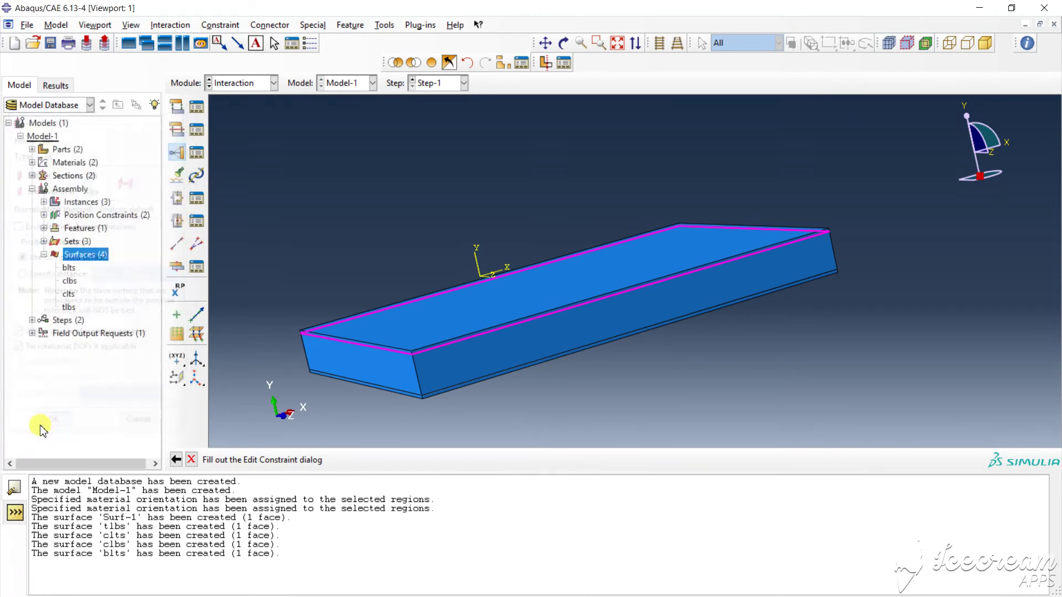
# Create tie constraint clbl with master surface clbs and slave surface blts.
pyautogui.click(176, 152)
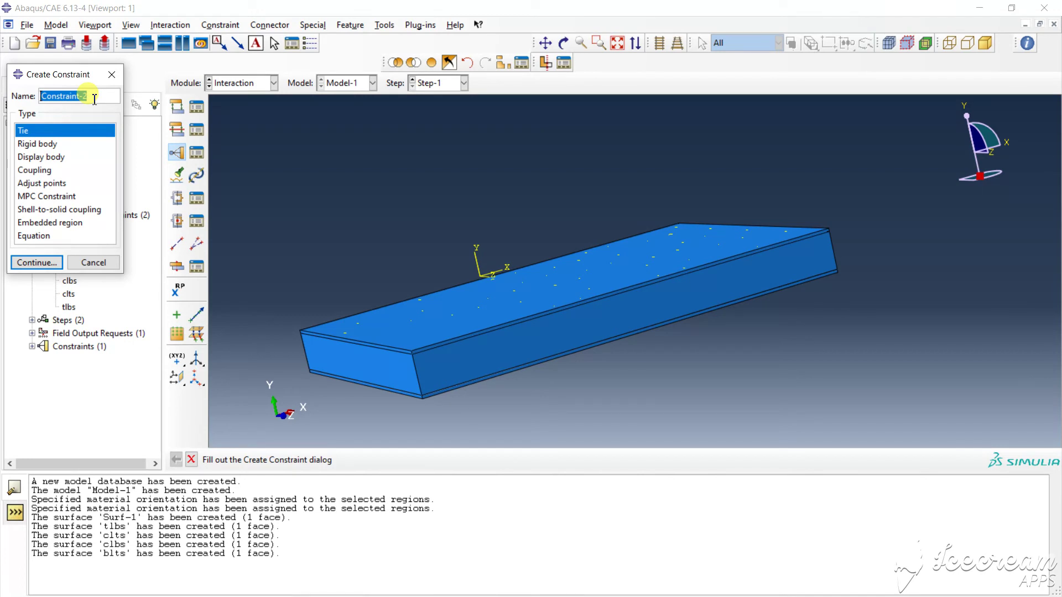
pyautogui.write('clbl')
pyautogui.click(31, 262)
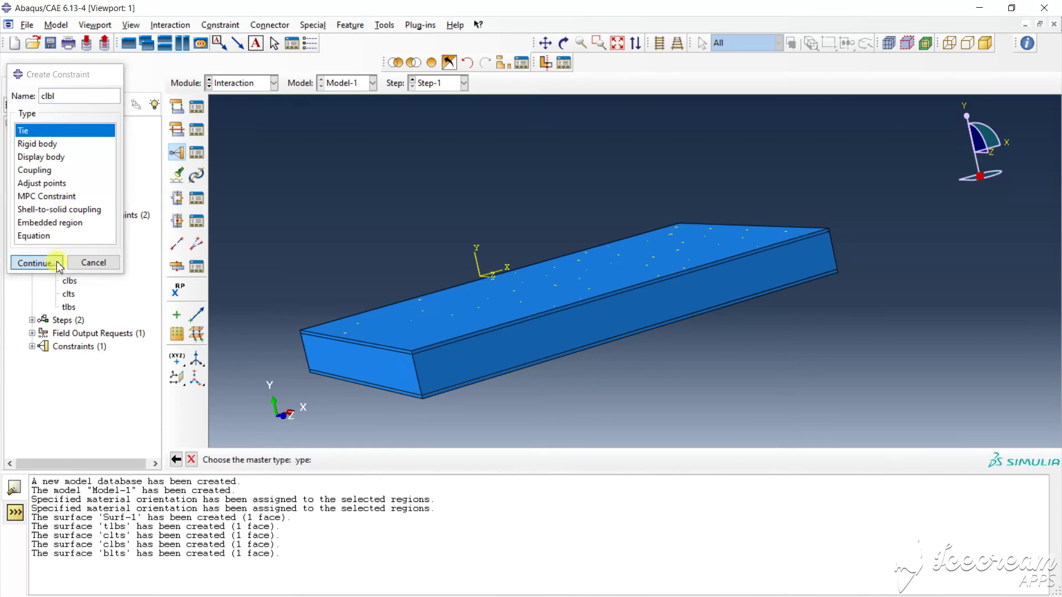
pyautogui.click(322, 459)
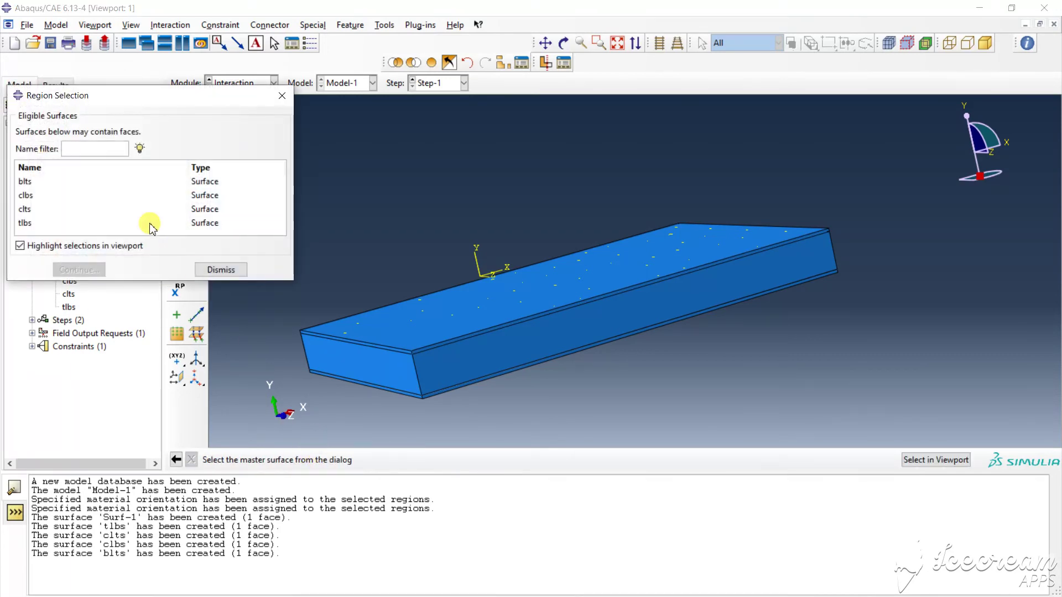
pyautogui.click(26, 196)
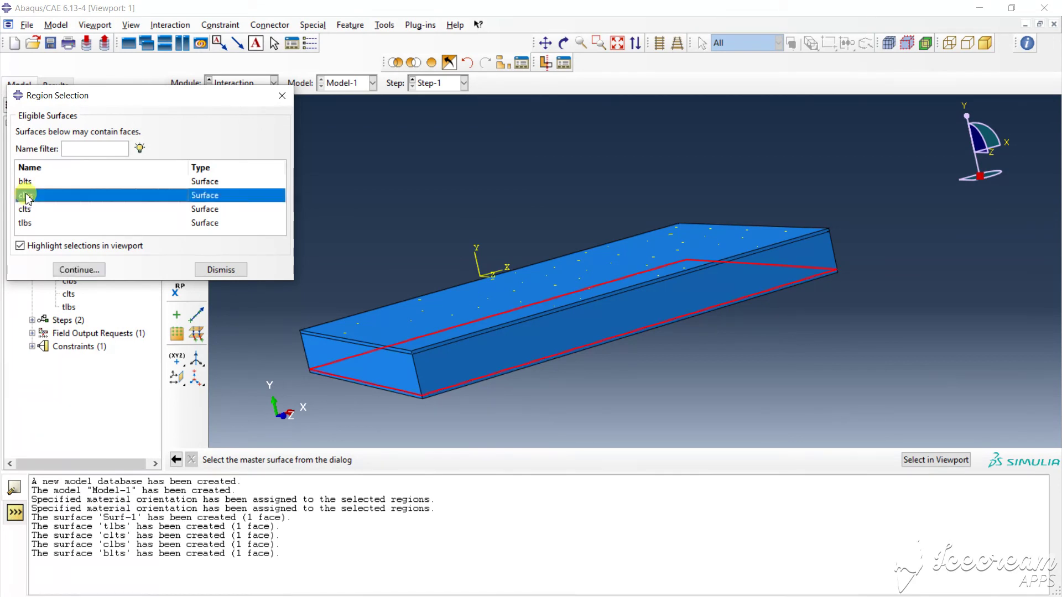
pyautogui.click(76, 268)
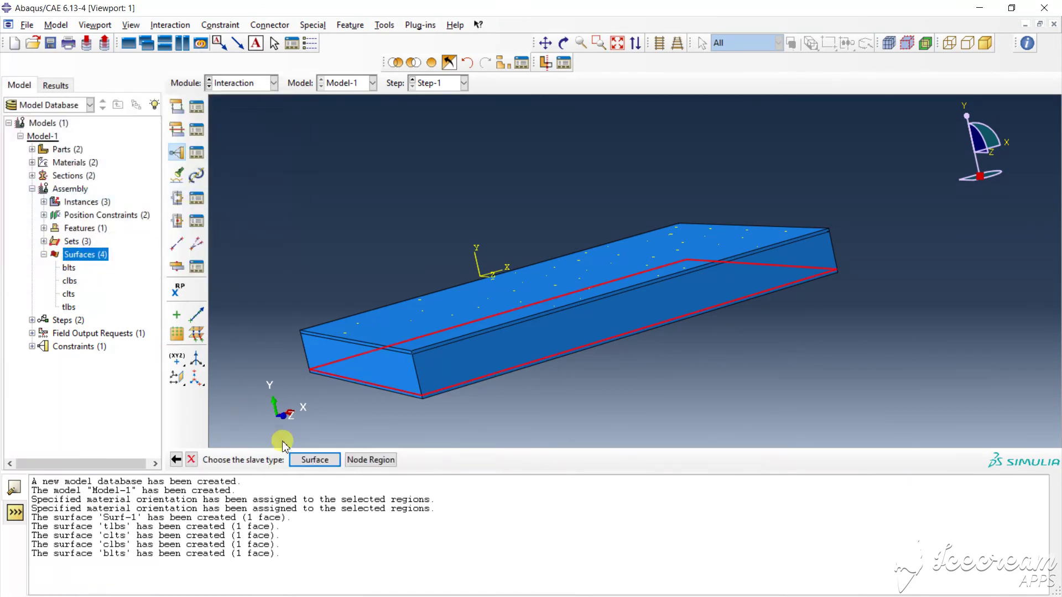
pyautogui.click(310, 459)
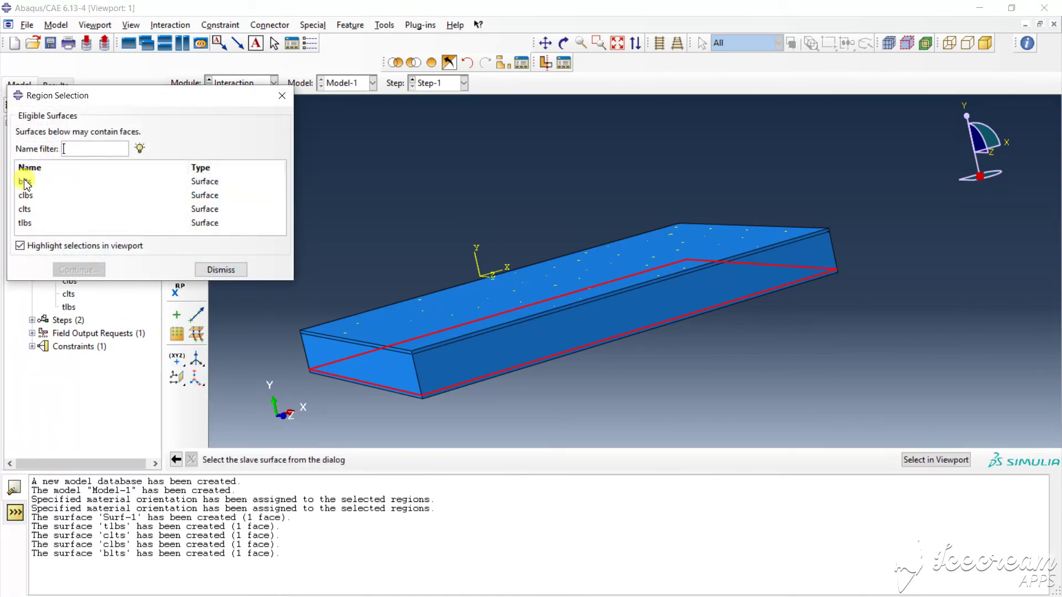
pyautogui.click(24, 182)
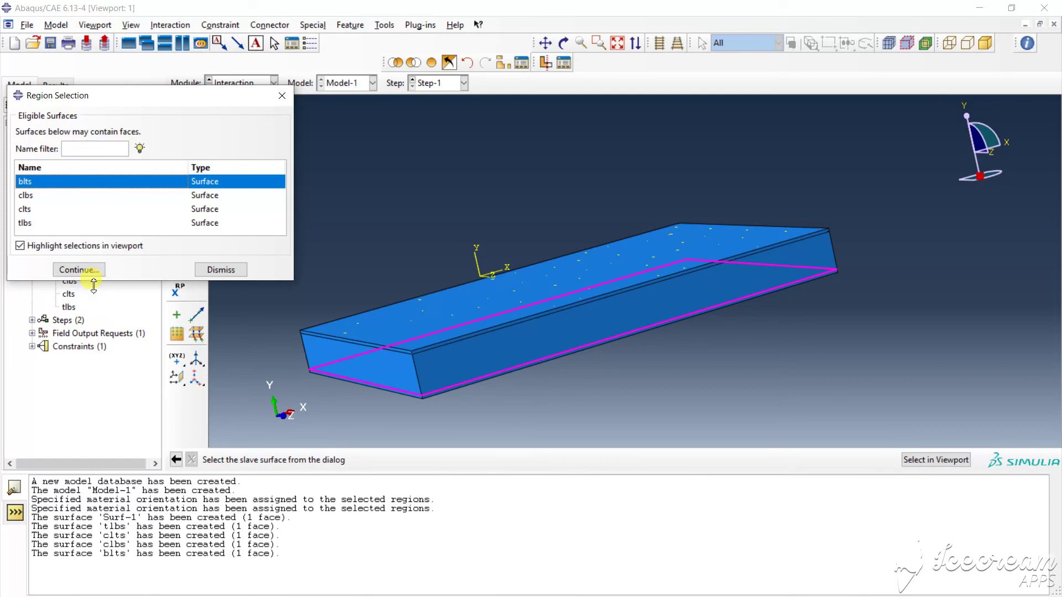
pyautogui.click(85, 269)
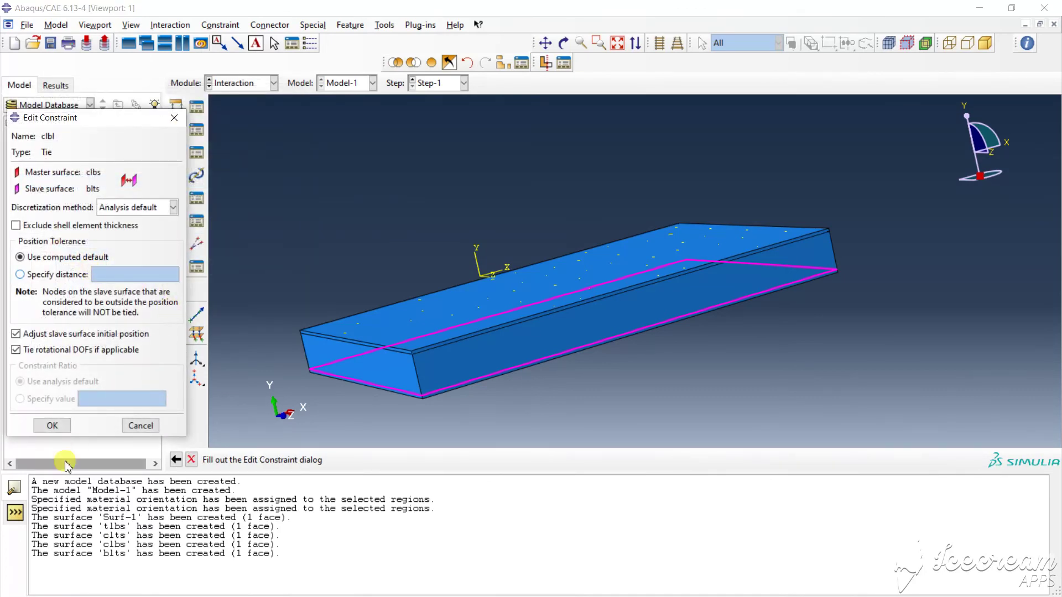
pyautogui.click(56, 426)
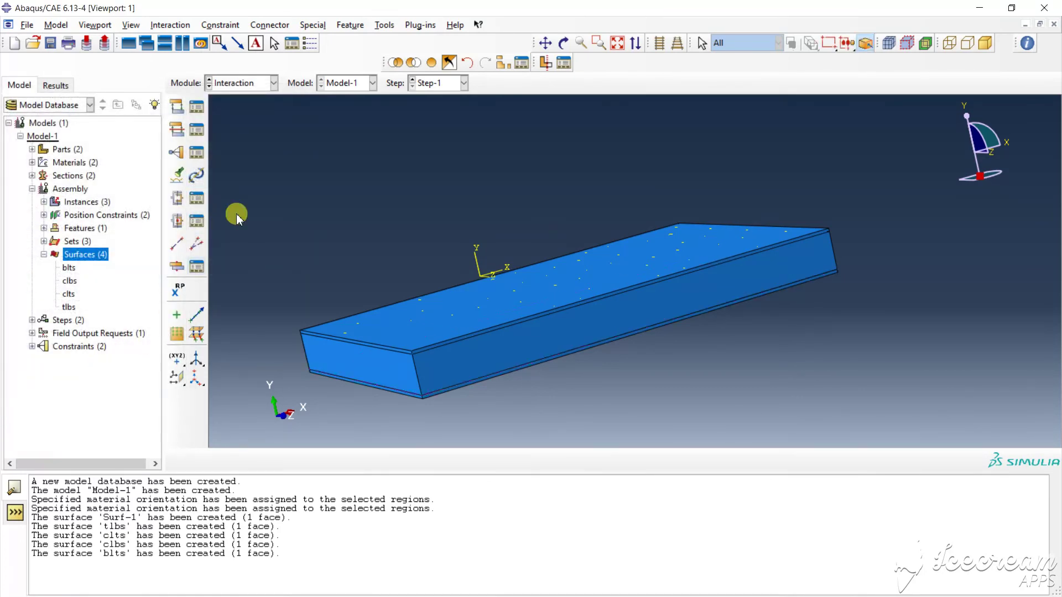
# Move via the Load module to Mesh and try Seed Part Instance, which errors on dependent instances.
pyautogui.click(246, 89)
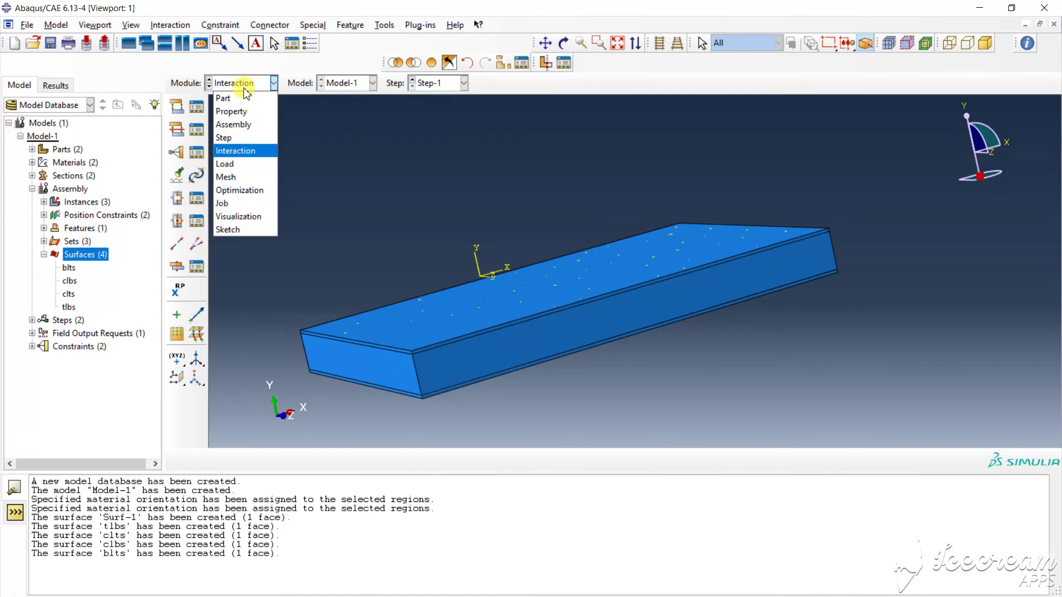
pyautogui.click(243, 166)
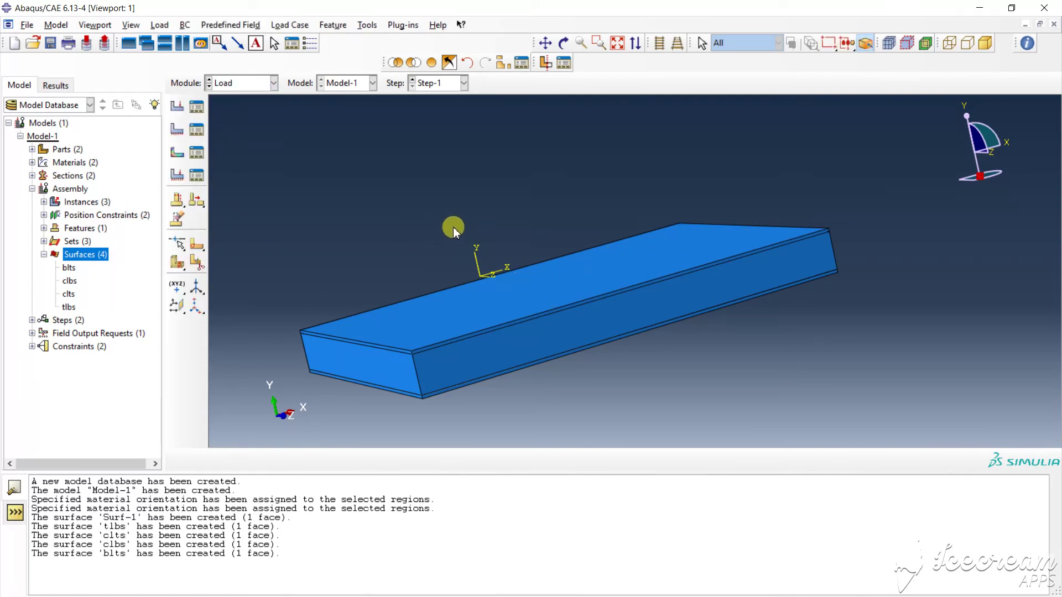
pyautogui.click(253, 88)
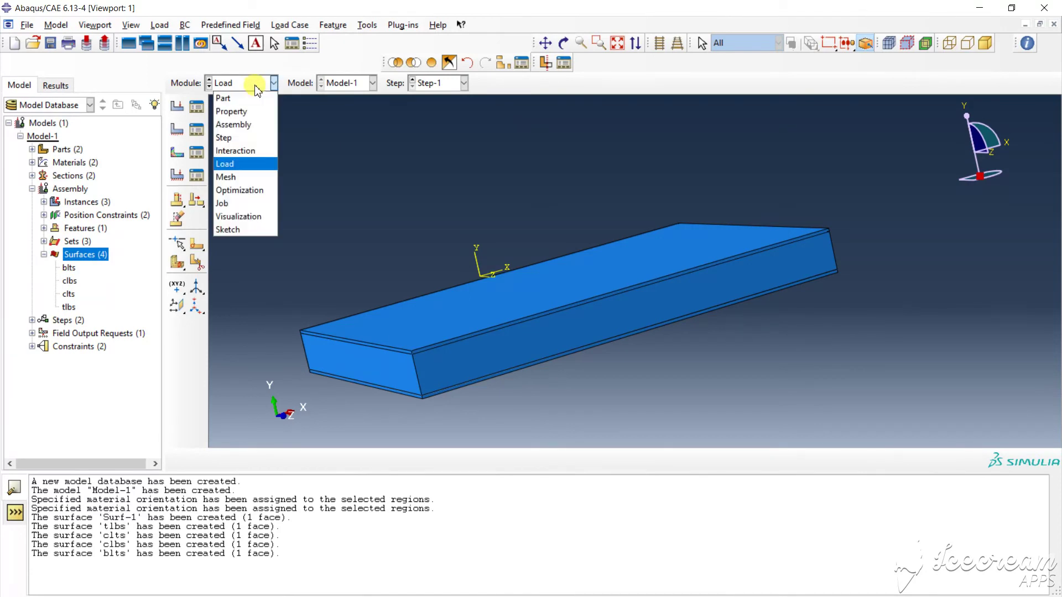
pyautogui.click(255, 177)
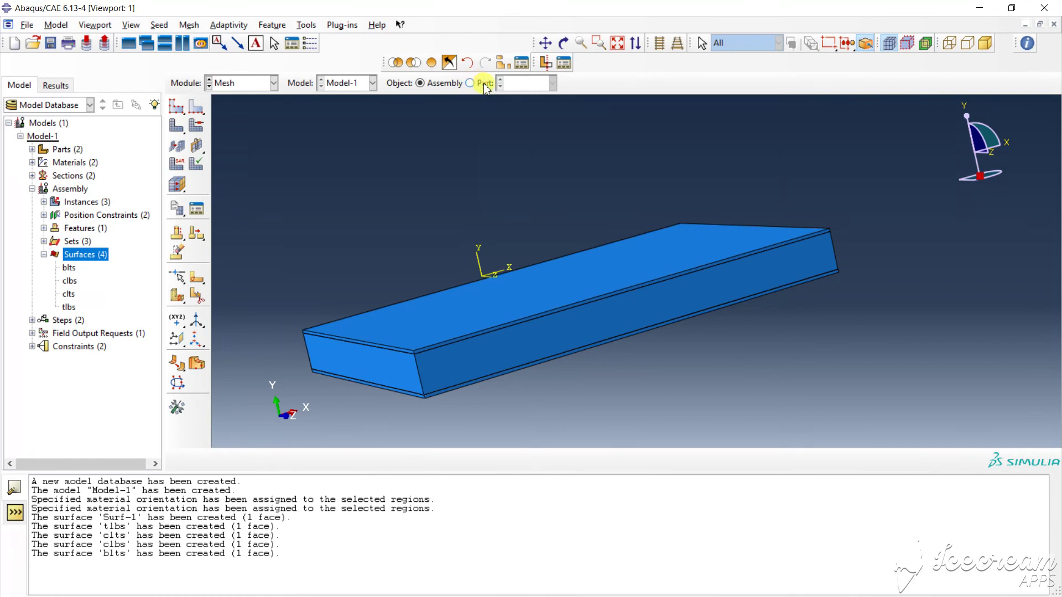
pyautogui.click(176, 107)
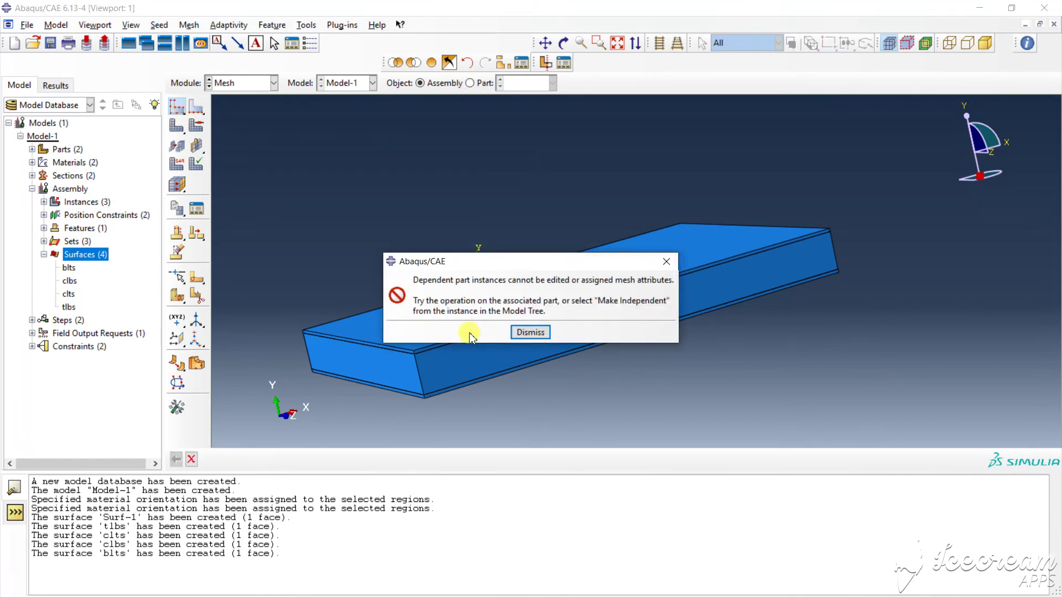